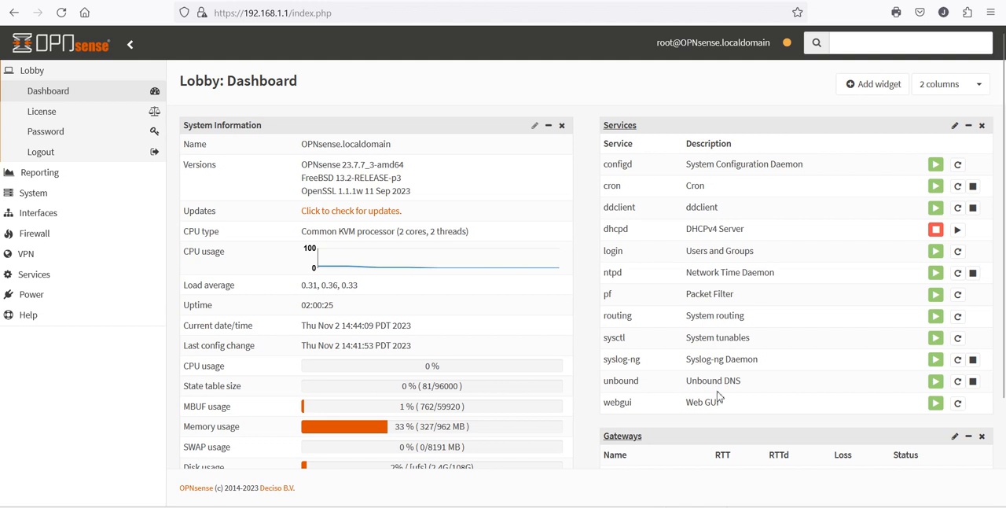
- Open the LAN interface settings and review its generic and static IPv4 configuration
{"action": "left_click", "coordinate": [32, 212]}
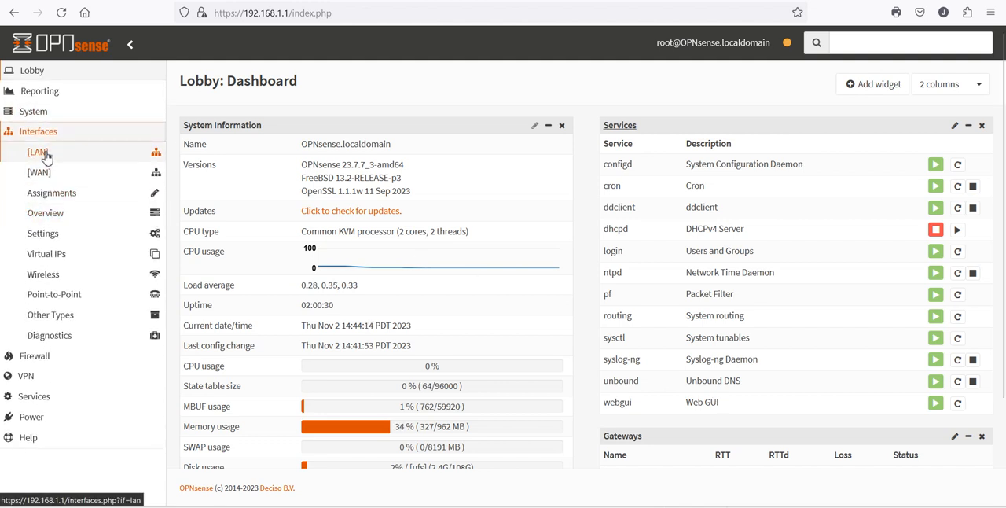
{"action": "left_click", "coordinate": [45, 154]}
{"action": "left_click", "coordinate": [43, 174]}
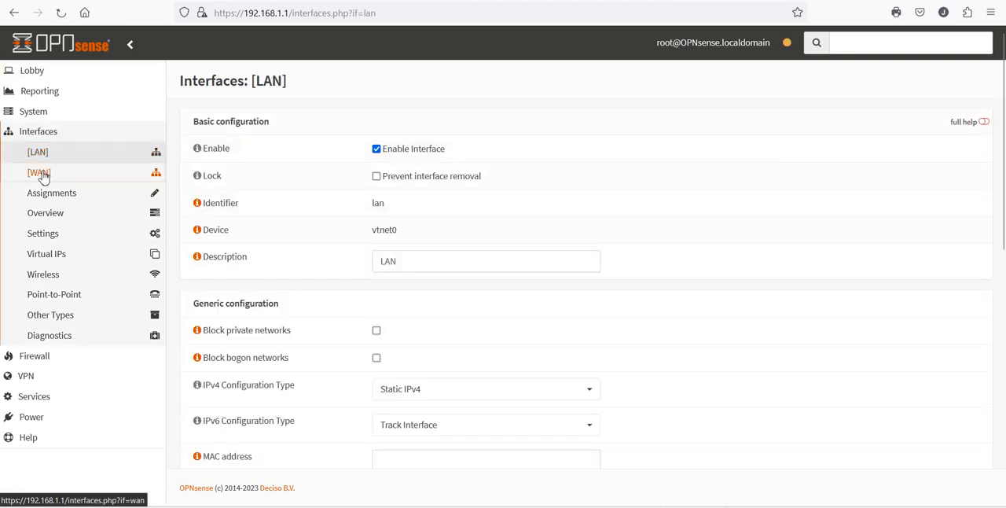
{"action": "left_click", "coordinate": [43, 161]}
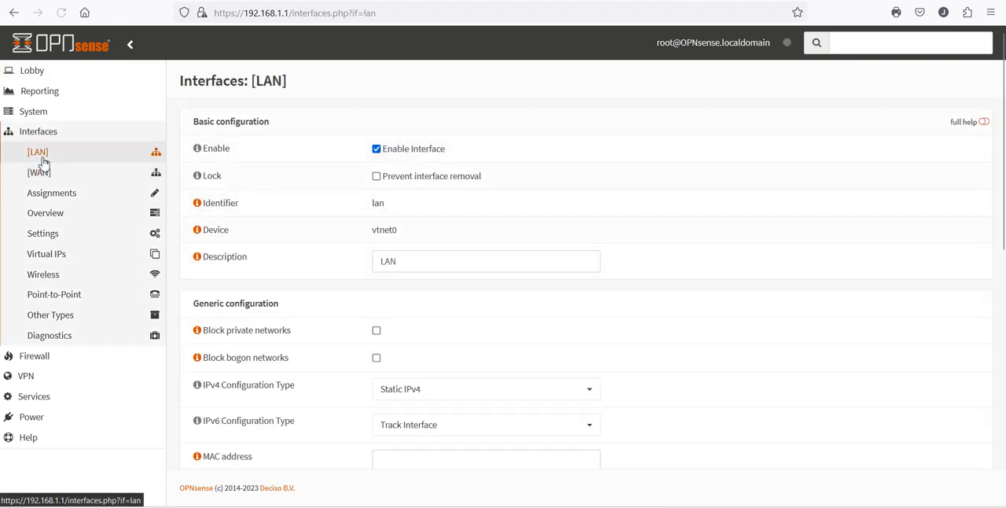
{"action": "scroll", "coordinate": [640, 301], "scroll_direction": "down", "scroll_amount": 4}
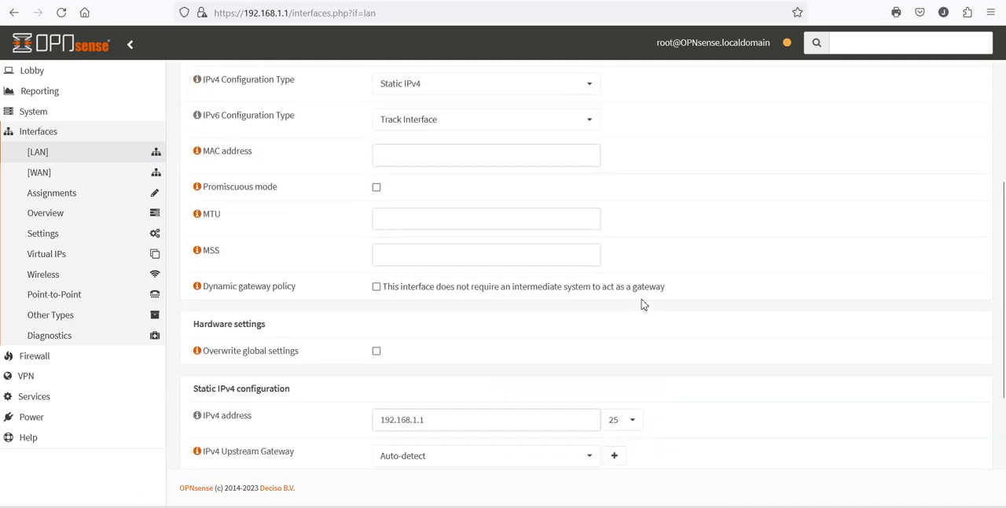
{"action": "scroll", "coordinate": [643, 303], "scroll_direction": "up", "scroll_amount": 2}
{"action": "scroll", "coordinate": [629, 277], "scroll_direction": "down", "scroll_amount": 3}
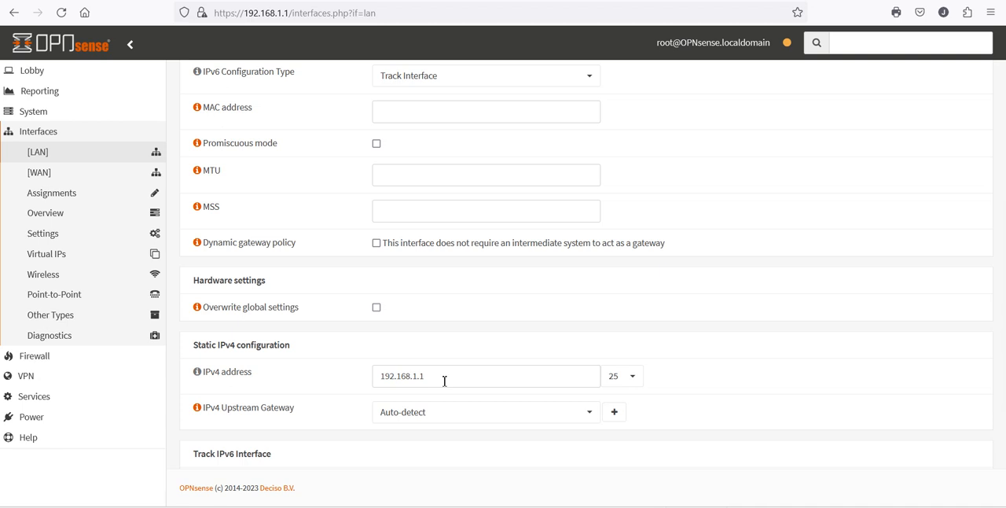
- Open the WAN interface settings and review its generic and DHCP client configuration
{"action": "left_click", "coordinate": [40, 174]}
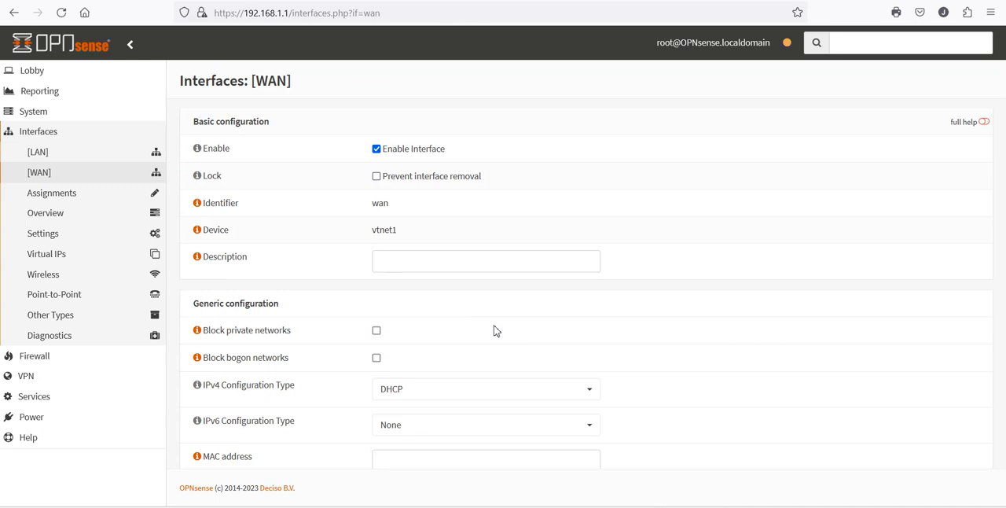
{"action": "scroll", "coordinate": [495, 330], "scroll_direction": "down", "scroll_amount": 2}
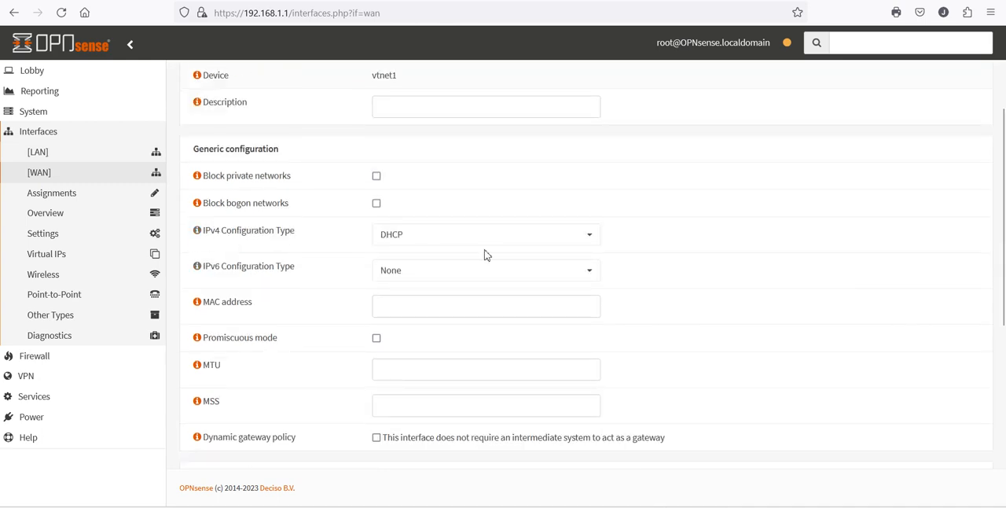
{"action": "scroll", "coordinate": [691, 346], "scroll_direction": "down", "scroll_amount": 1}
{"action": "scroll", "coordinate": [692, 346], "scroll_direction": "down", "scroll_amount": 3}
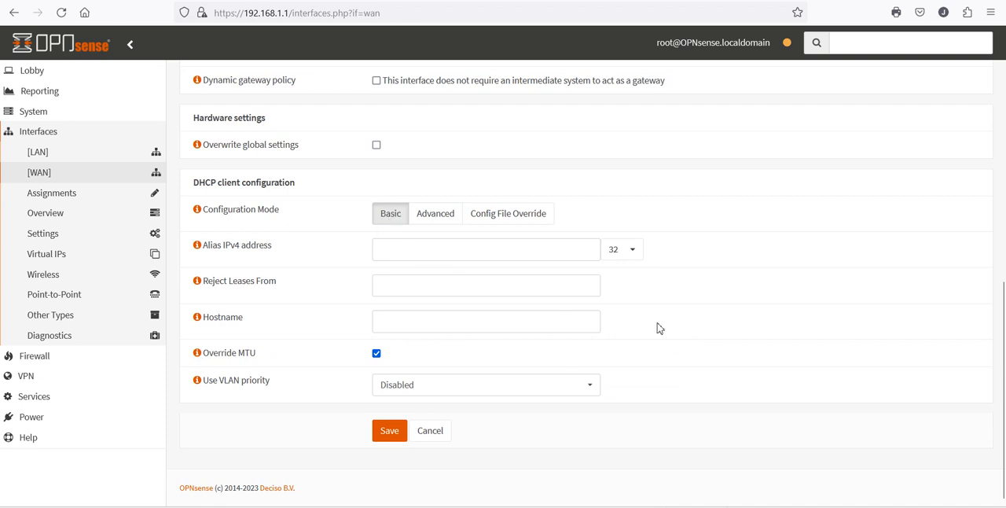
{"action": "scroll", "coordinate": [660, 328], "scroll_direction": "up", "scroll_amount": 8}
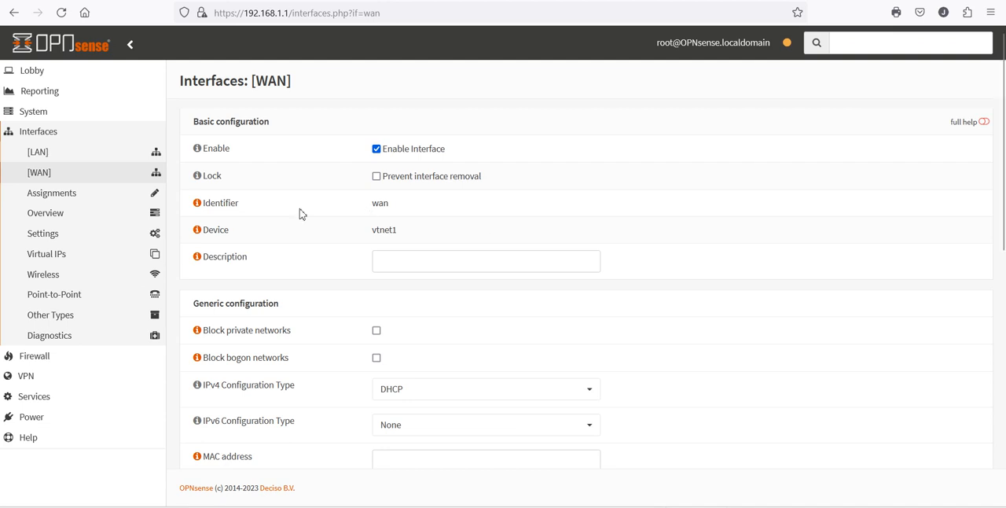
- Return to the dashboard and check the gateway status and the LAN and WAN interface addresses
{"action": "left_click", "coordinate": [36, 71]}
{"action": "left_click", "coordinate": [39, 91]}
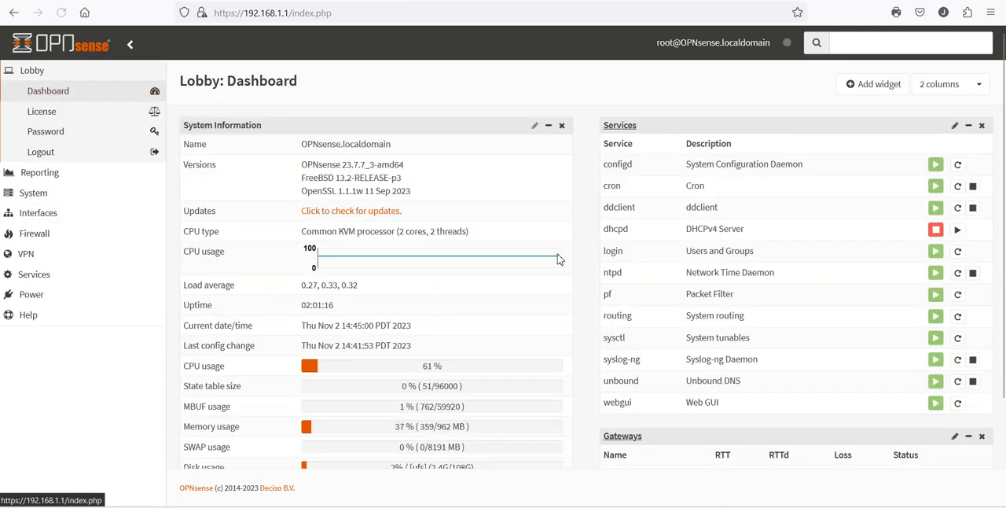
{"action": "scroll", "coordinate": [761, 420], "scroll_direction": "down", "scroll_amount": 3}
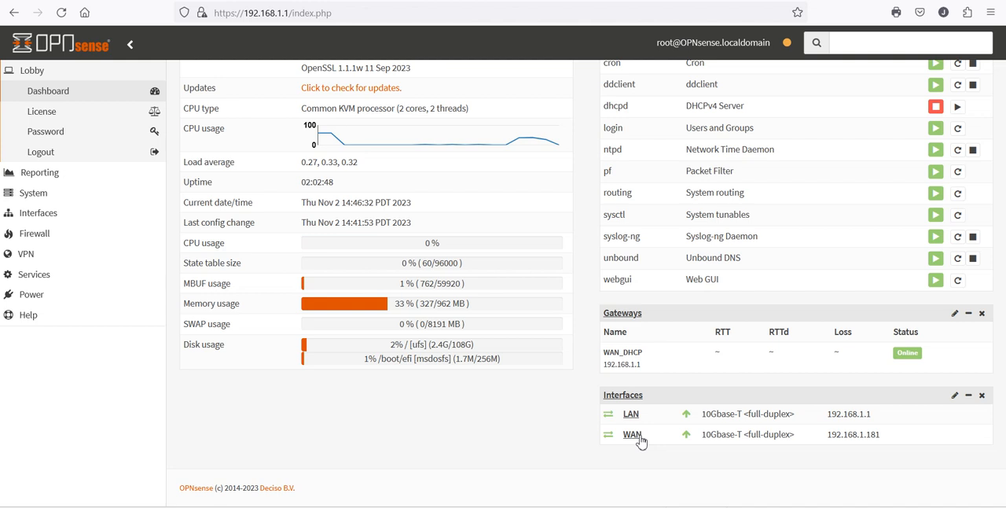
- Review the interfaces overview, the general interface settings and the interface assignments
{"action": "left_click", "coordinate": [46, 217]}
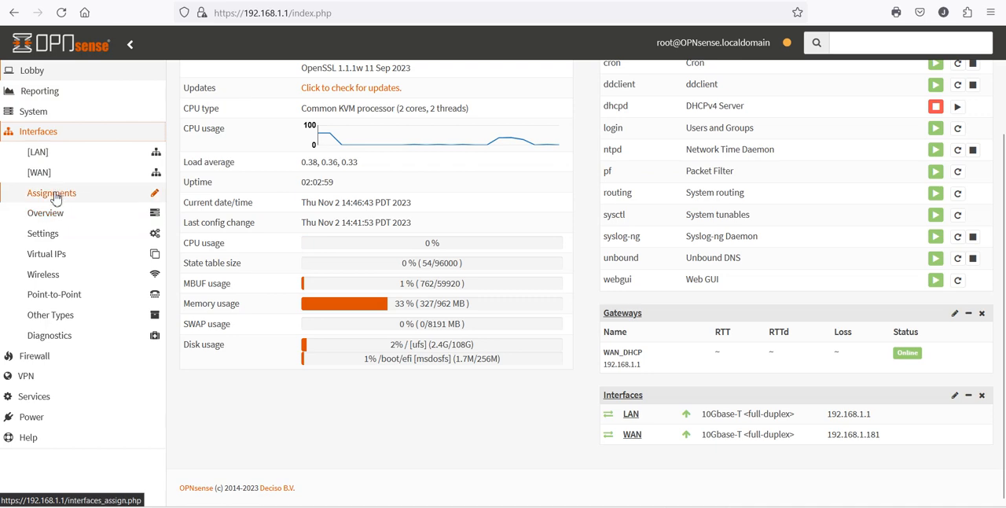
{"action": "left_click", "coordinate": [53, 218]}
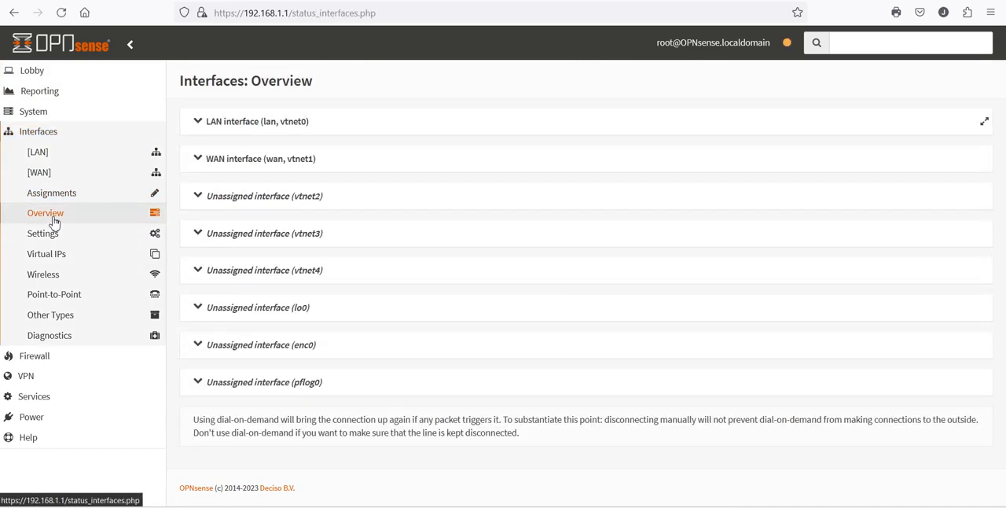
{"action": "left_click", "coordinate": [46, 233]}
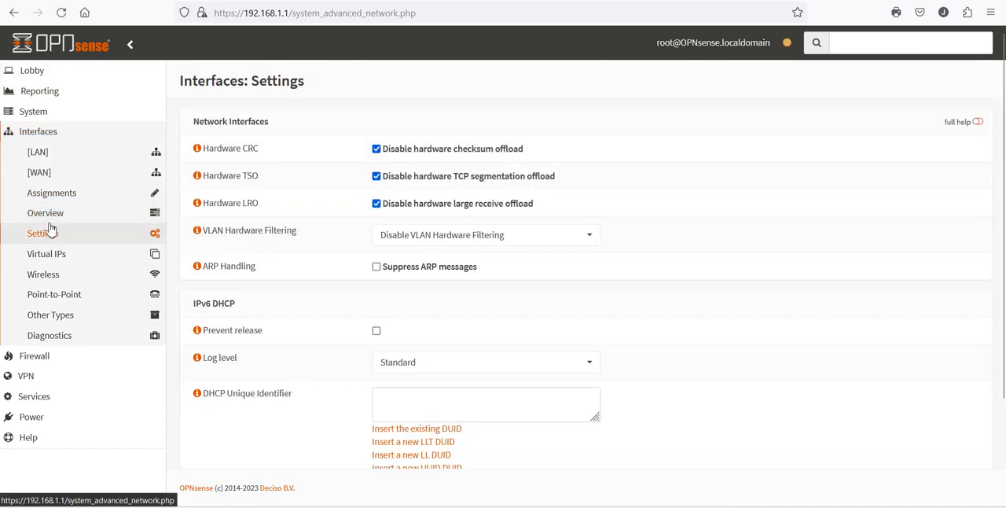
{"action": "left_click", "coordinate": [48, 196]}
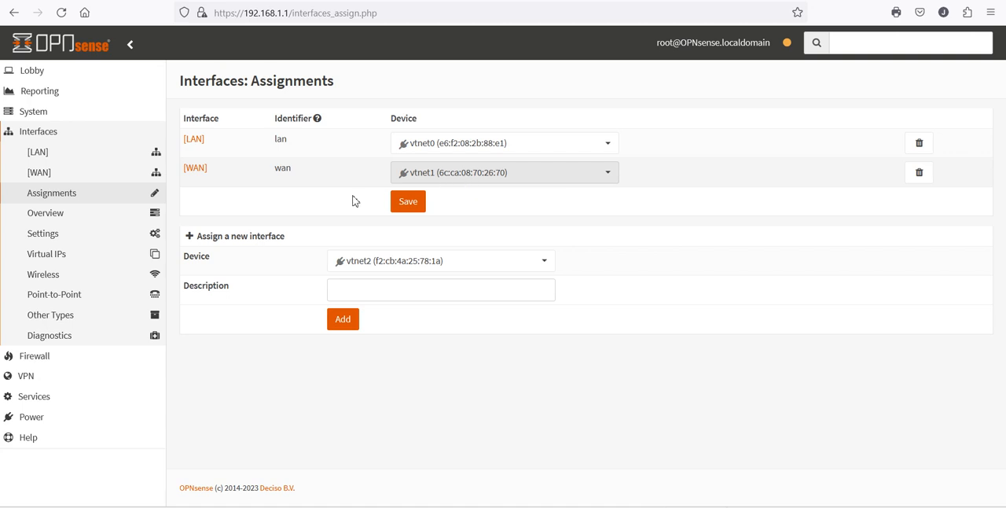
- Revisit the WAN and LAN interface settings and recheck the gateways and interfaces on the dashboard
{"action": "left_click", "coordinate": [38, 175]}
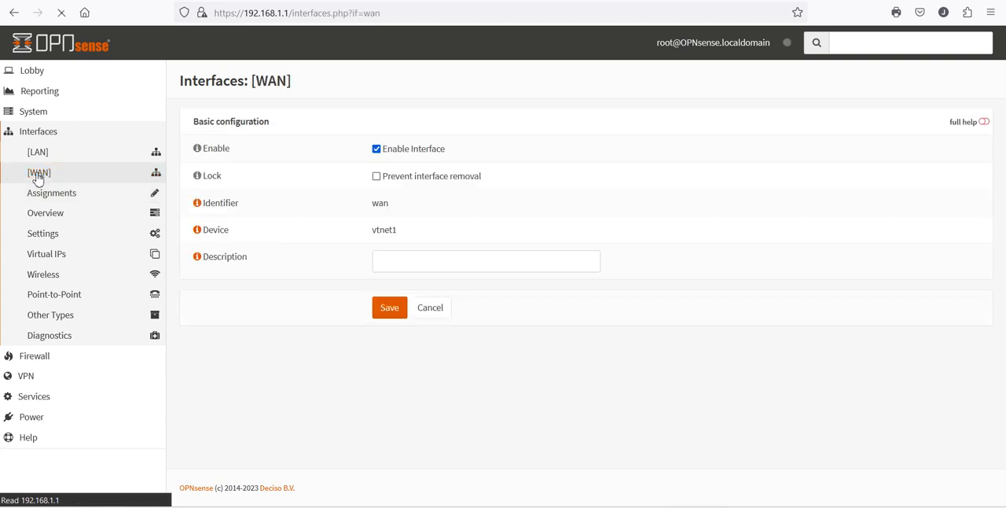
{"action": "left_click", "coordinate": [38, 155]}
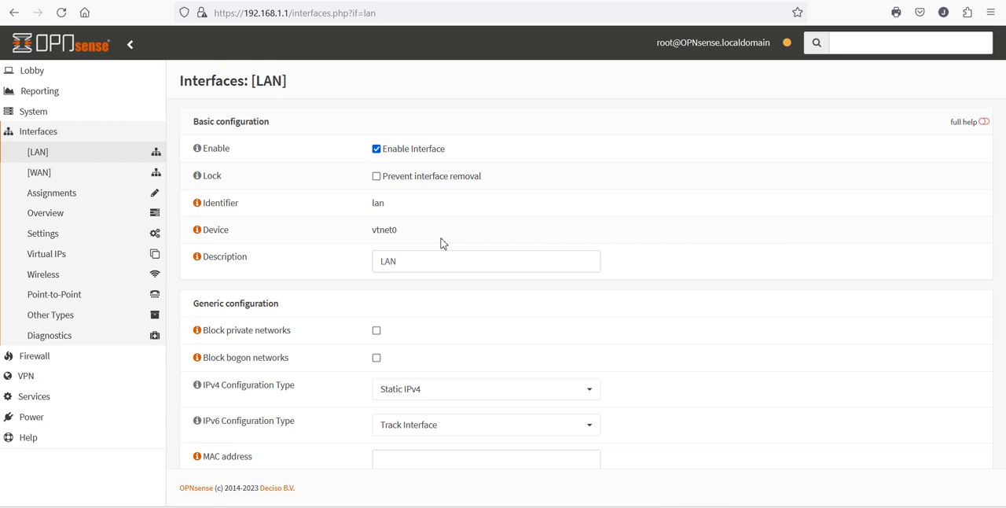
{"action": "left_click", "coordinate": [35, 71]}
{"action": "left_click", "coordinate": [50, 93]}
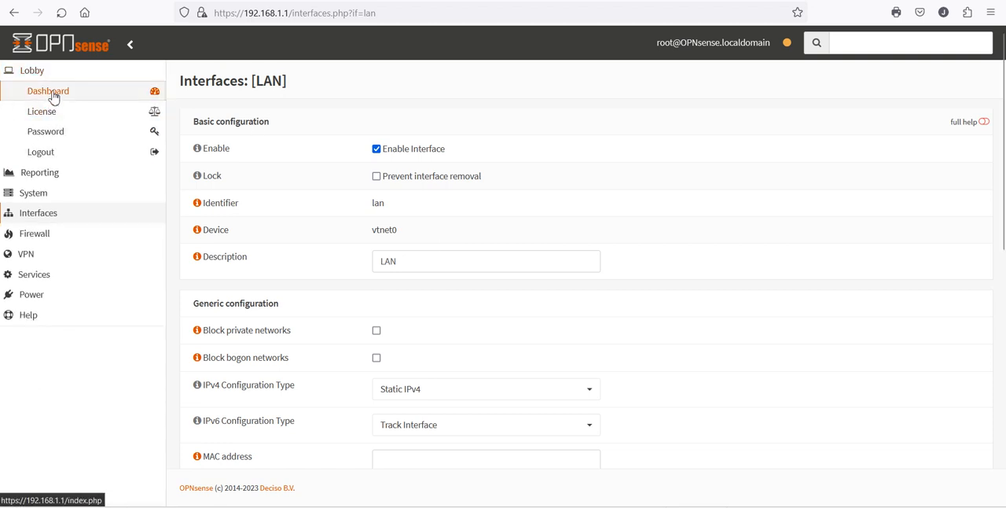
{"action": "scroll", "coordinate": [649, 364], "scroll_direction": "down", "scroll_amount": 3}
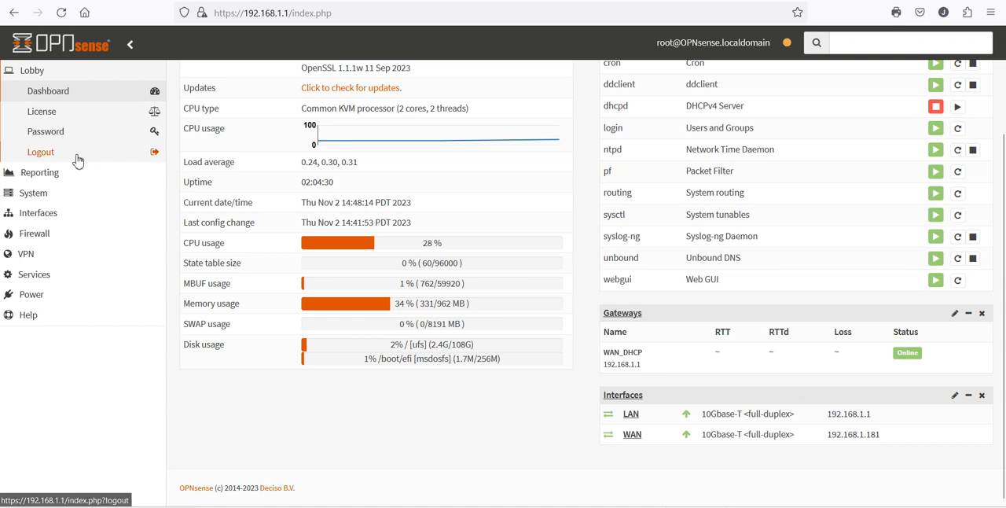
- Open the LAN interface settings again and find the static IPv4 address configuration
{"action": "left_click", "coordinate": [39, 193]}
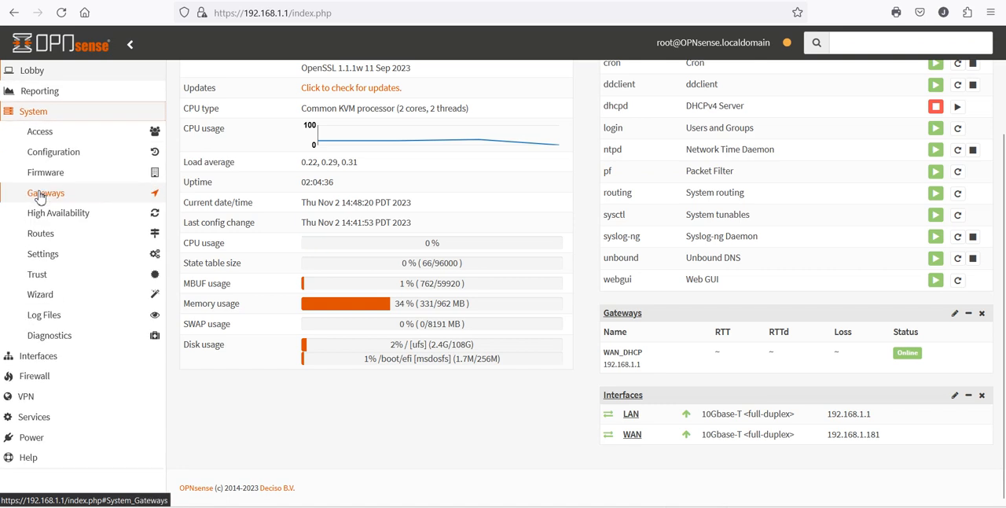
{"action": "left_click", "coordinate": [34, 118]}
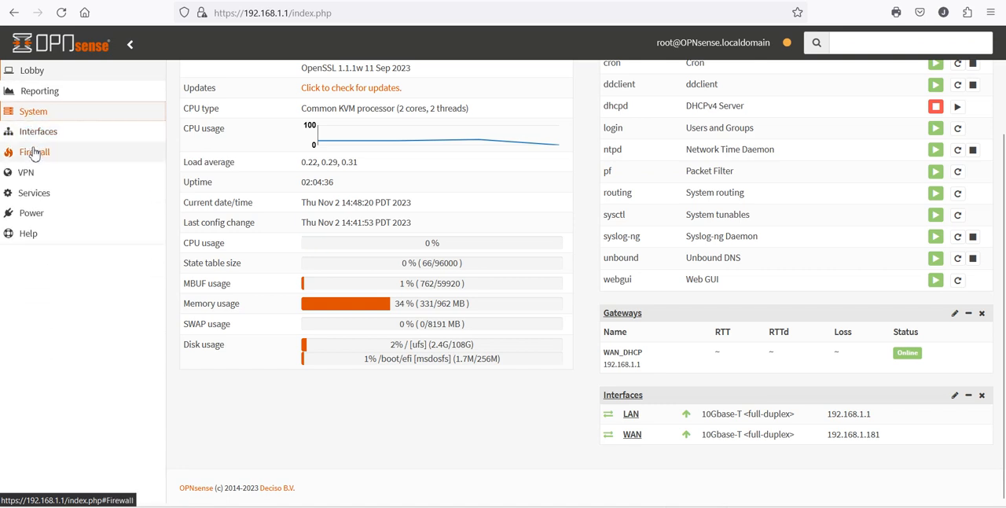
{"action": "left_click", "coordinate": [37, 132]}
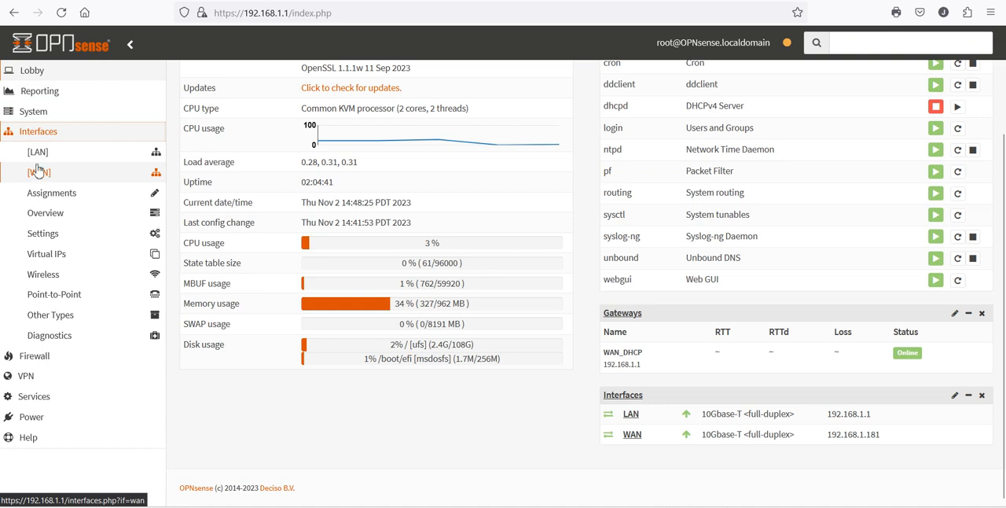
{"action": "left_click", "coordinate": [37, 153]}
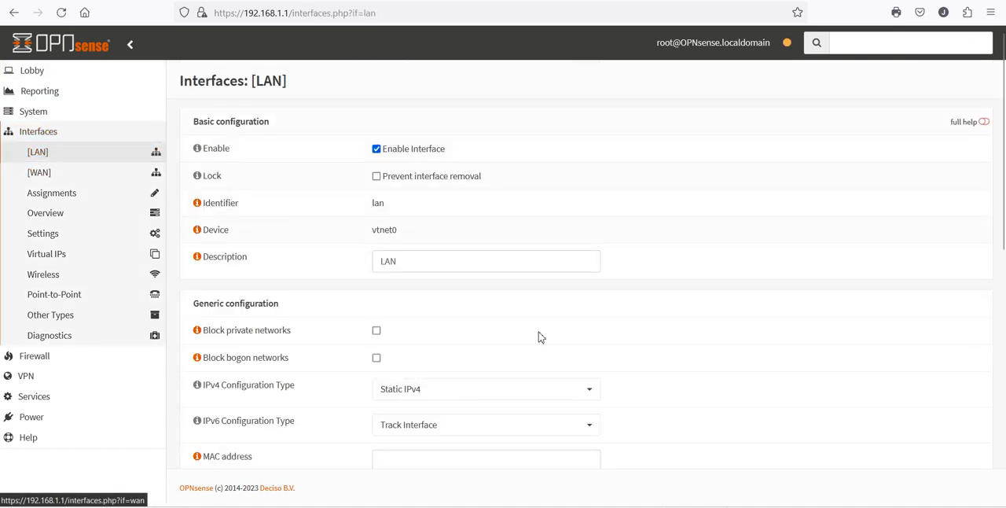
{"action": "scroll", "coordinate": [580, 333], "scroll_direction": "down", "scroll_amount": 4}
{"action": "triple_click", "coordinate": [580, 334]}
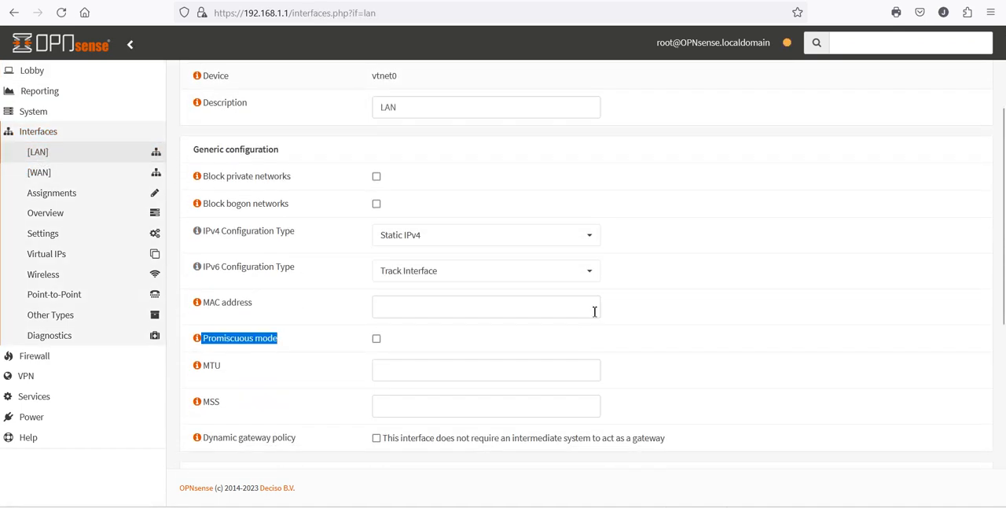
{"action": "scroll", "coordinate": [726, 368], "scroll_direction": "down", "scroll_amount": 5}
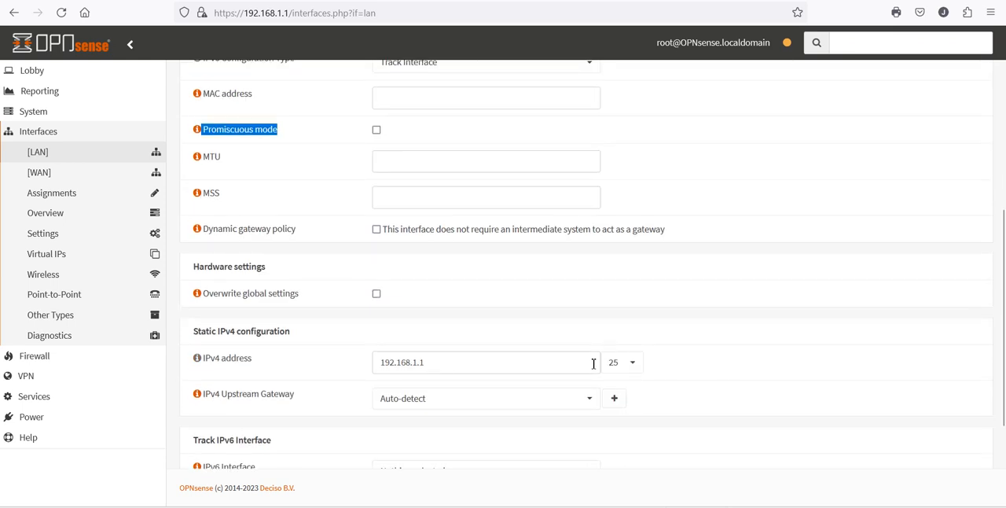
- Inspect the available prefix lengths for the LAN IPv4 address without choosing another, and reload the LAN settings page
{"action": "left_click", "coordinate": [640, 368]}
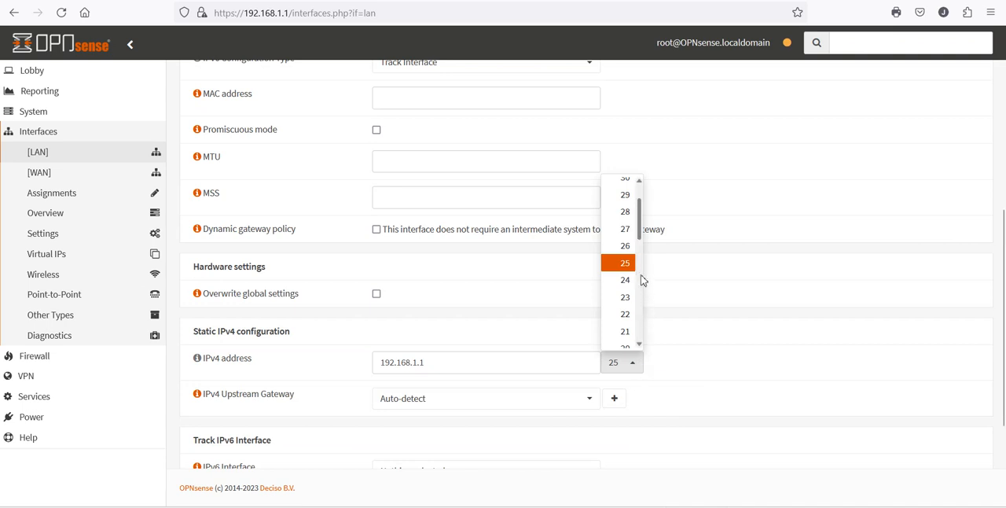
{"action": "left_click", "coordinate": [695, 296]}
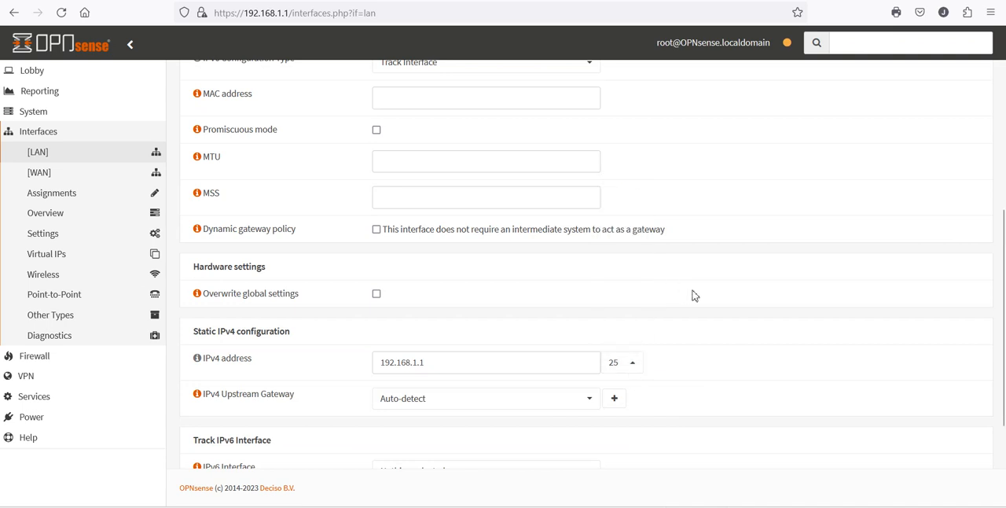
{"action": "left_click", "coordinate": [639, 371]}
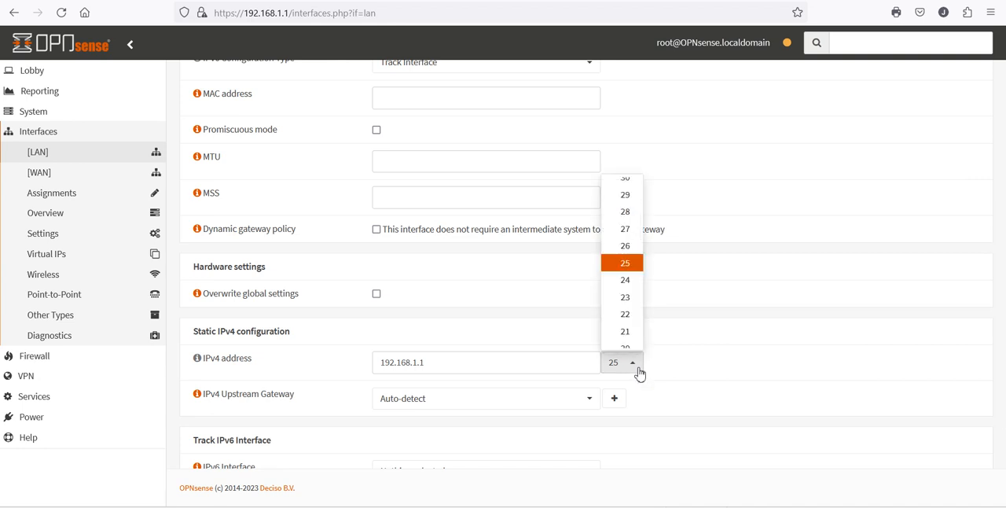
{"action": "left_click", "coordinate": [703, 317]}
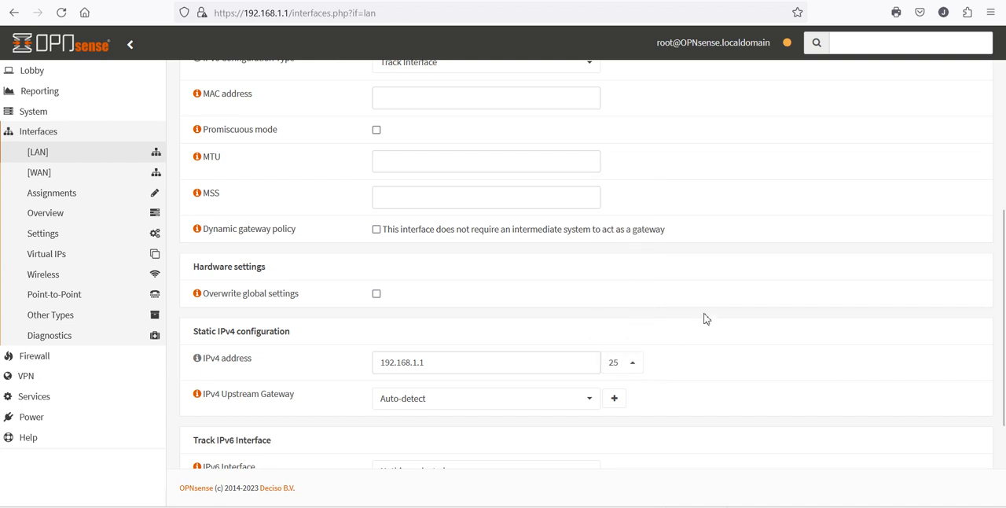
{"action": "left_click", "coordinate": [61, 13]}
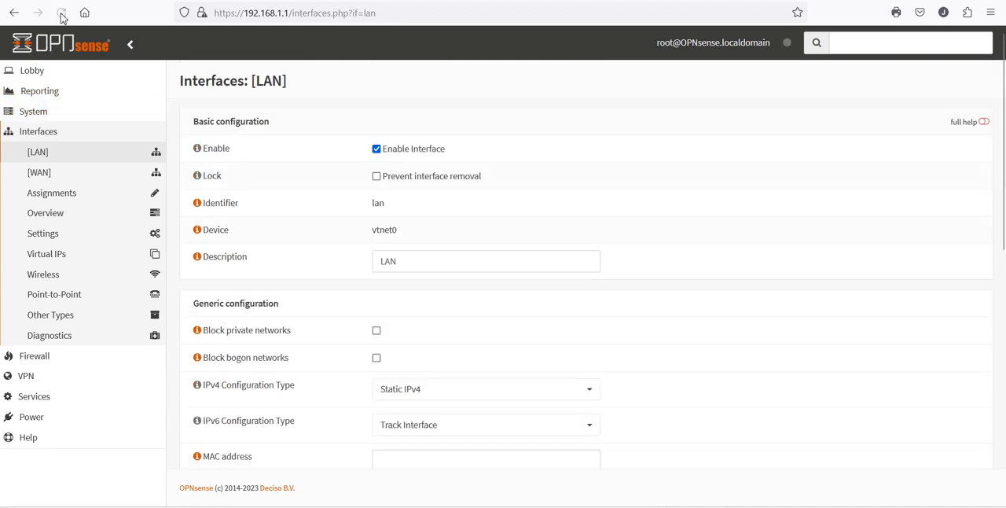
{"action": "scroll", "coordinate": [680, 377], "scroll_direction": "down", "scroll_amount": 6}
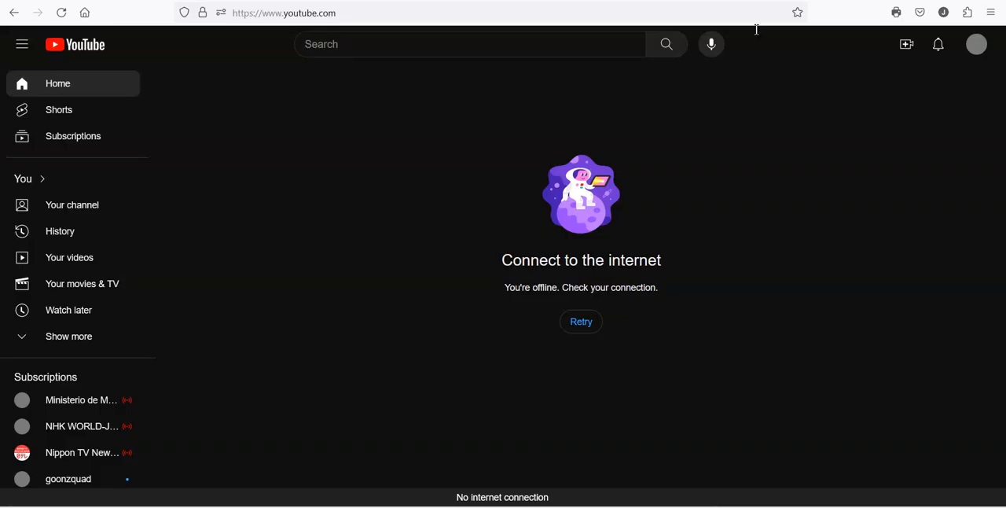
- Test internet access by retrying the YouTube page and opening YouTube again in a new browser tab
{"action": "left_click", "coordinate": [578, 336]}
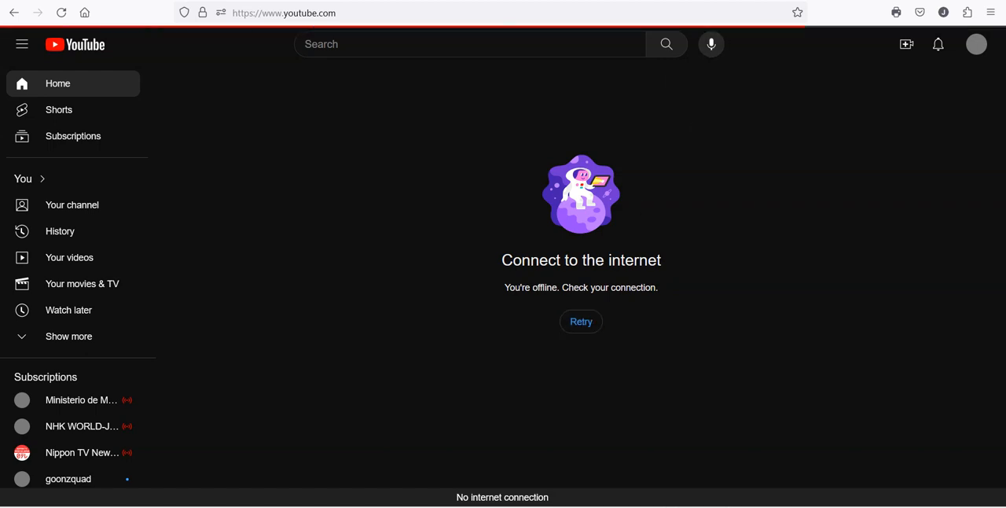
{"action": "key", "text": "ctrl+t"}
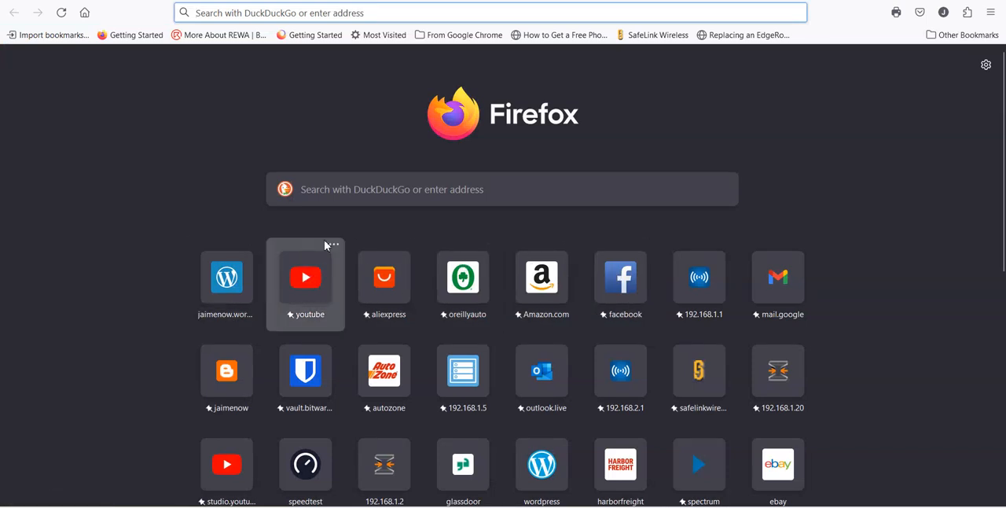
{"action": "left_click", "coordinate": [318, 275]}
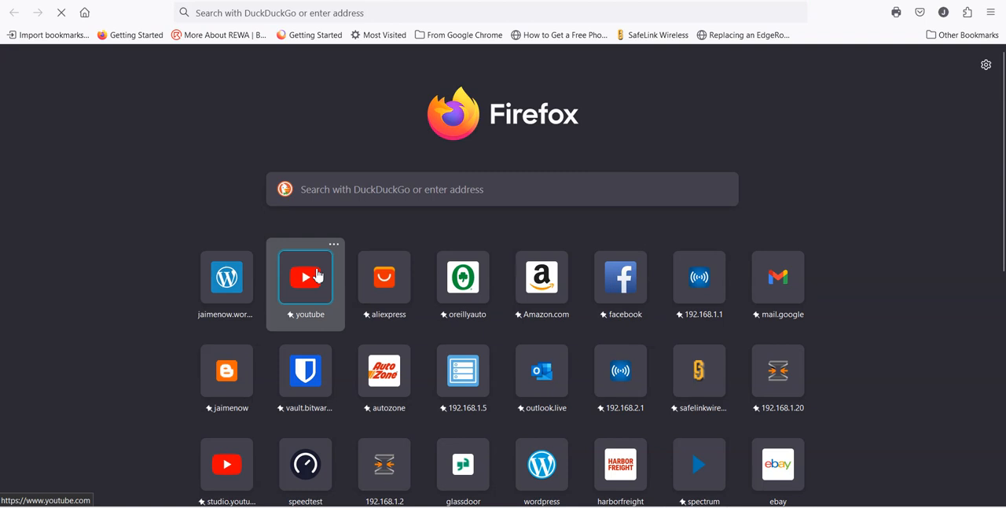
{"action": "left_click", "coordinate": [475, 282]}
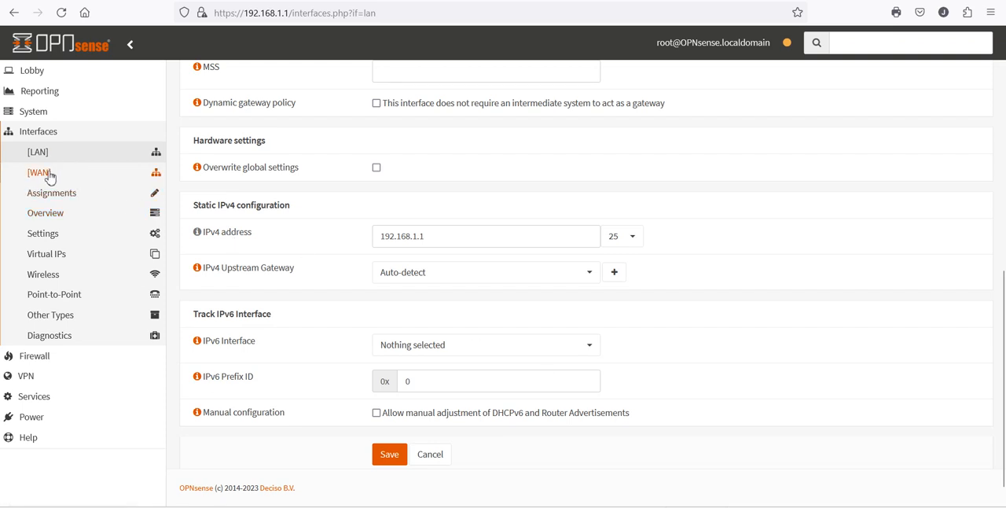
- Review the WAN interface's generic, hardware and DHCP client configuration settings
{"action": "left_click", "coordinate": [77, 173]}
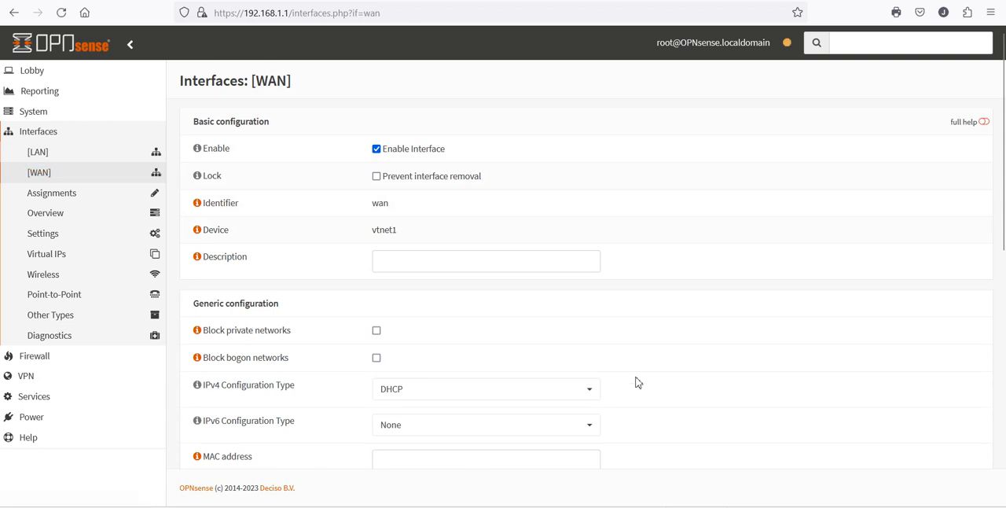
{"action": "scroll", "coordinate": [638, 382], "scroll_direction": "down", "scroll_amount": 2}
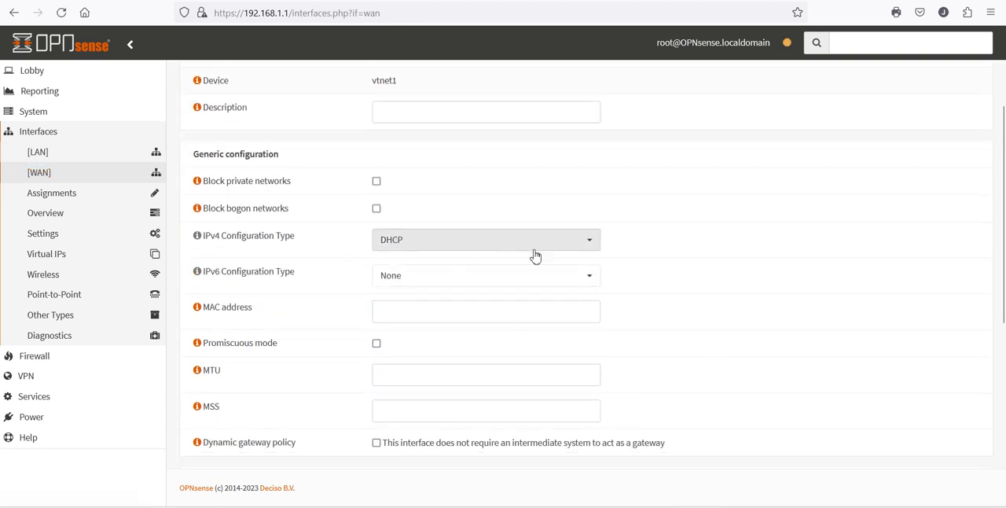
{"action": "scroll", "coordinate": [653, 288], "scroll_direction": "down", "scroll_amount": 4}
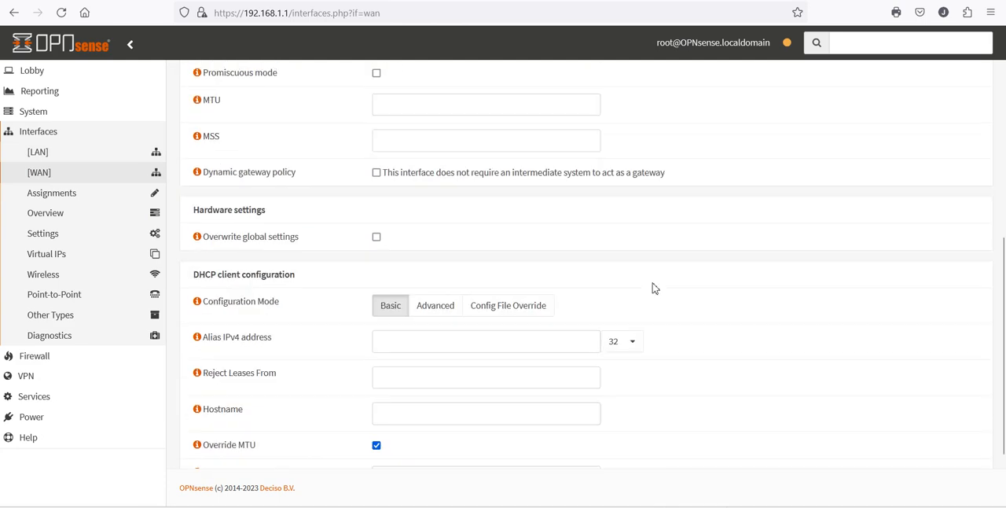
{"action": "scroll", "coordinate": [652, 287], "scroll_direction": "up", "scroll_amount": 1}
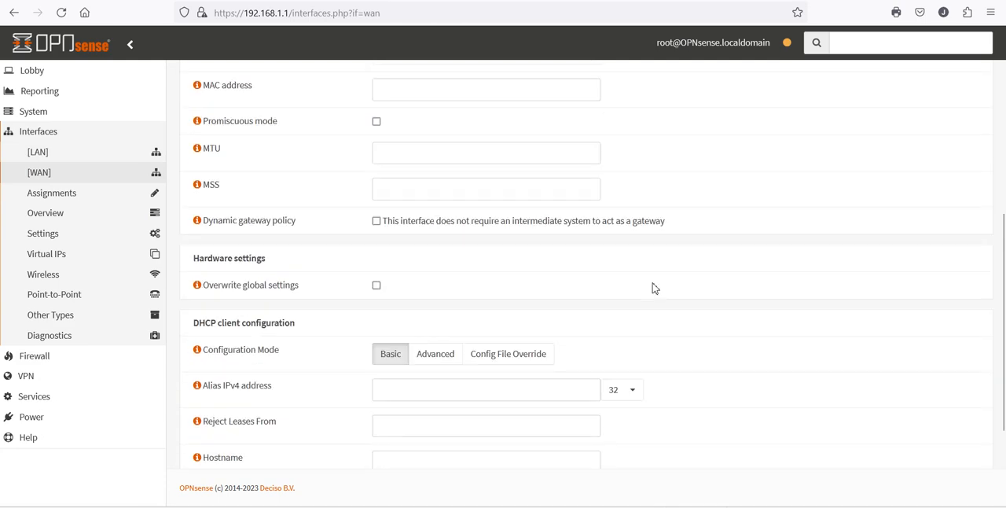
{"action": "scroll", "coordinate": [652, 288], "scroll_direction": "up", "scroll_amount": 2}
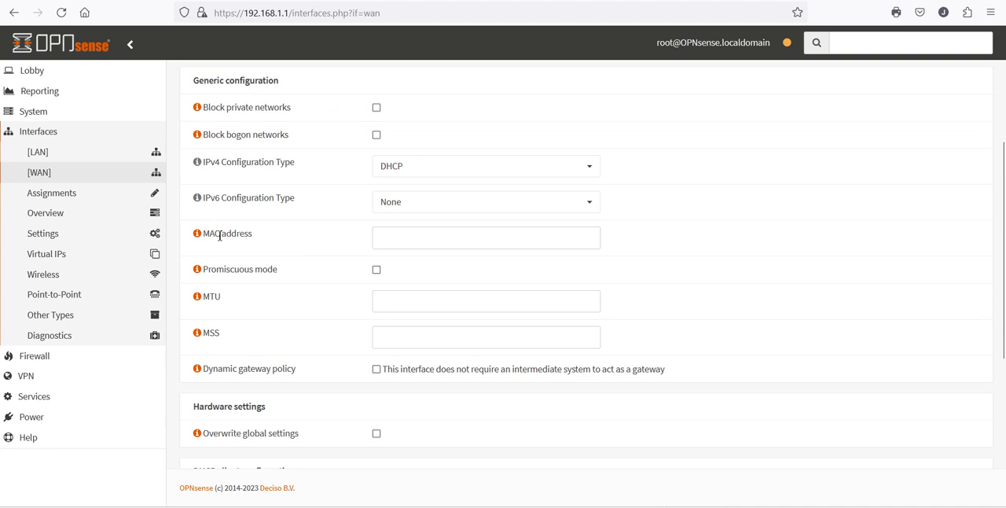
- Show the help text for the WAN interface's MAC address setting, leaving the value empty
{"action": "left_click", "coordinate": [393, 236]}
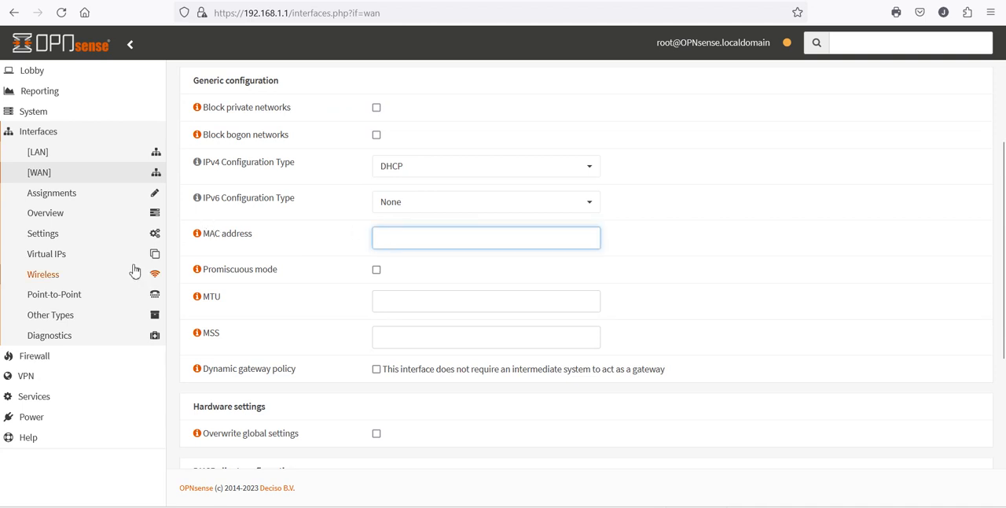
{"action": "left_click", "coordinate": [197, 234]}
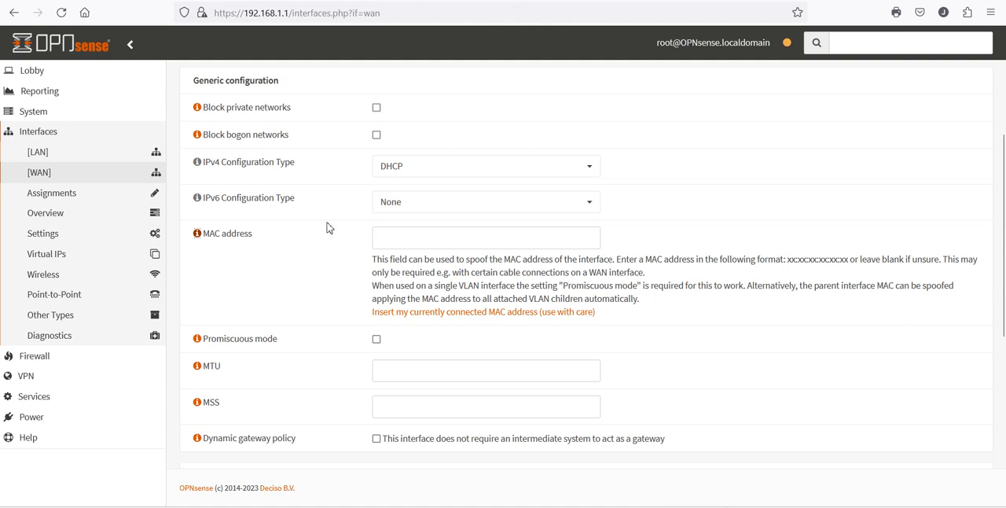
{"action": "left_click", "coordinate": [396, 244]}
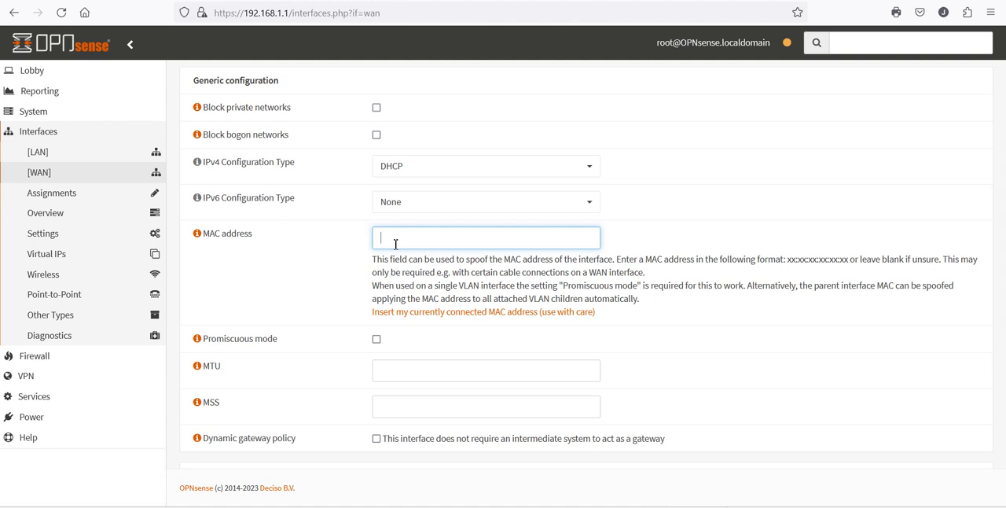
- Open the LAN interface settings again and review their basic and generic configuration
{"action": "left_click", "coordinate": [52, 158]}
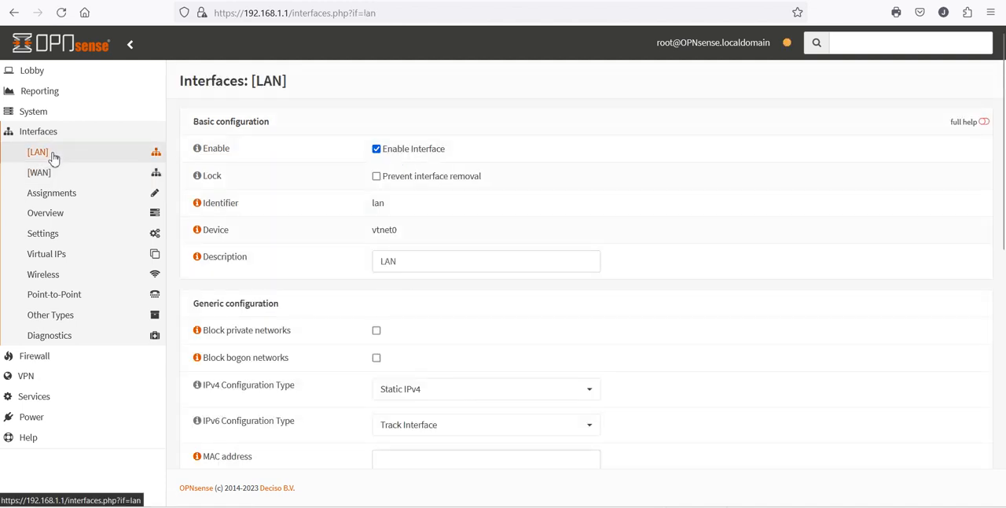
{"action": "scroll", "coordinate": [606, 339], "scroll_direction": "down", "scroll_amount": 3}
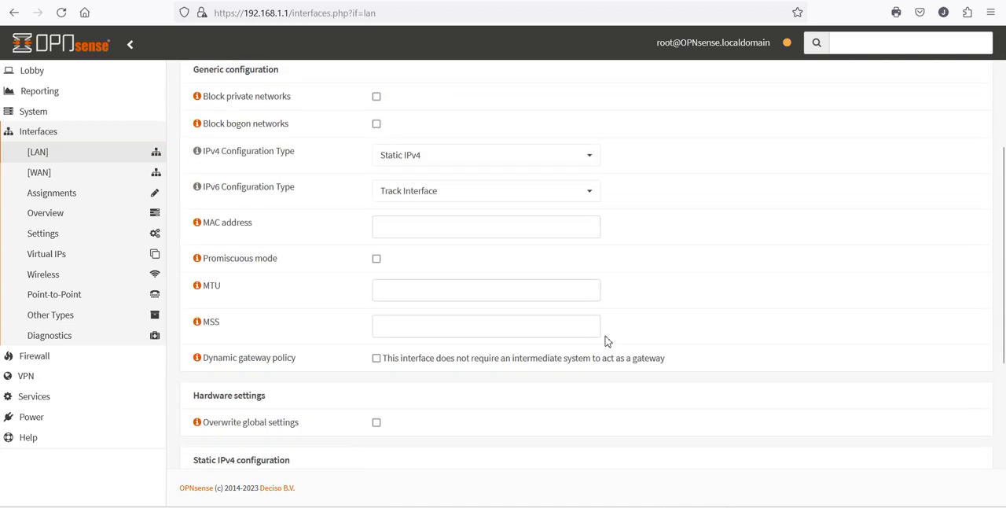
{"action": "scroll", "coordinate": [605, 339], "scroll_direction": "up", "scroll_amount": 2}
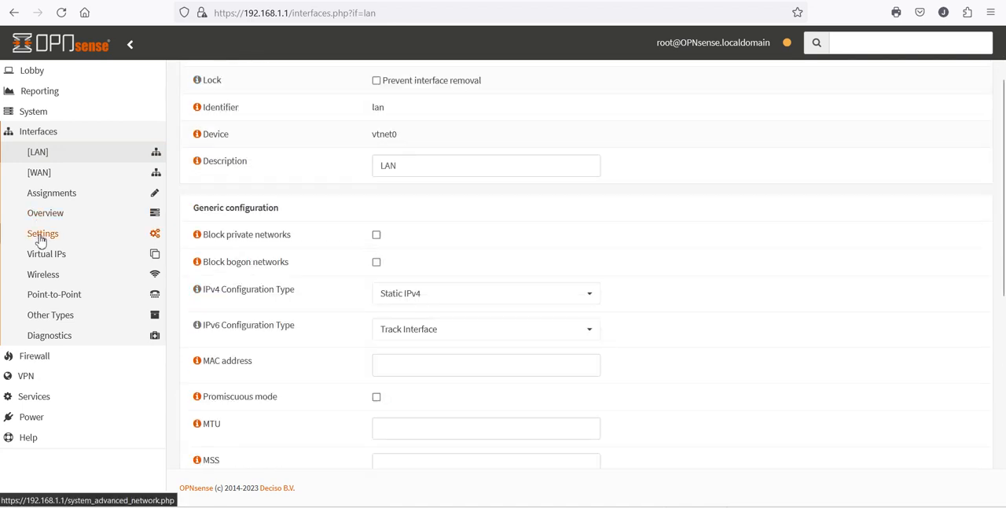
- Delete the WAN port forward rule that redirects HTTP port 80 to 192.168.1.1, and apply the NAT changes
{"action": "left_click", "coordinate": [35, 355]}
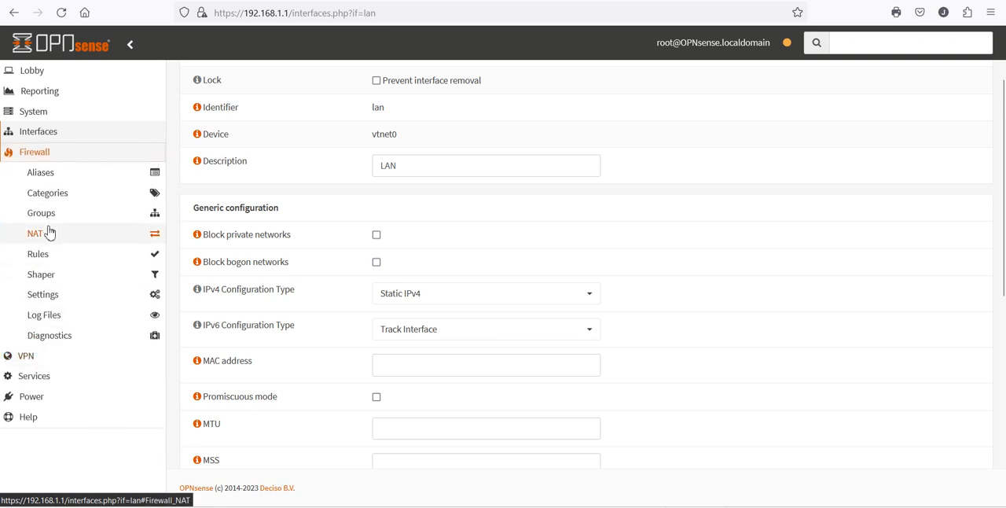
{"action": "left_click", "coordinate": [47, 234]}
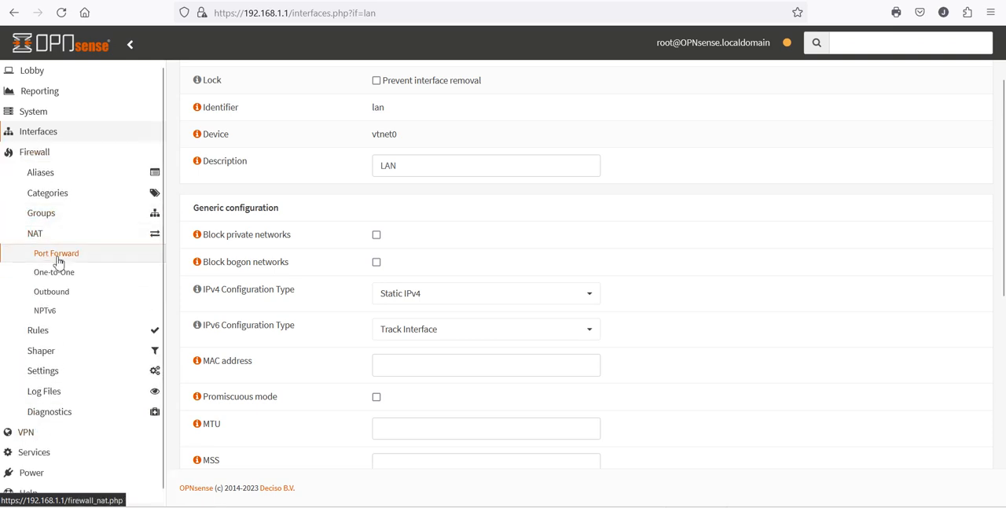
{"action": "left_click", "coordinate": [57, 255]}
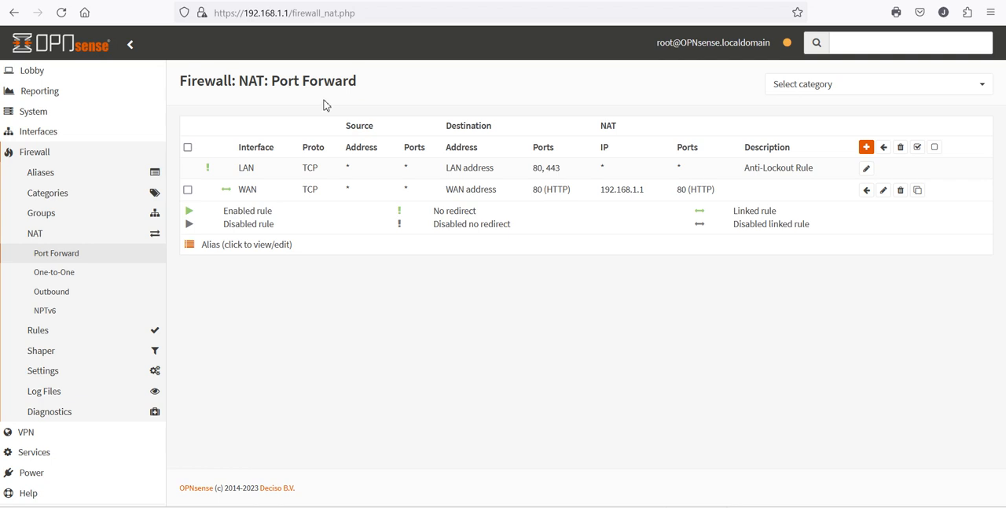
{"action": "left_click", "coordinate": [902, 194]}
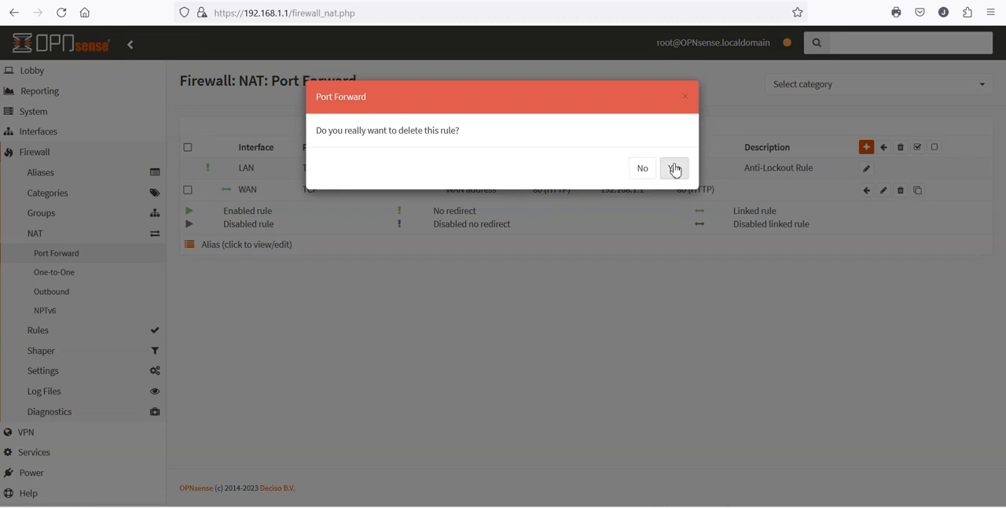
{"action": "left_click", "coordinate": [667, 167]}
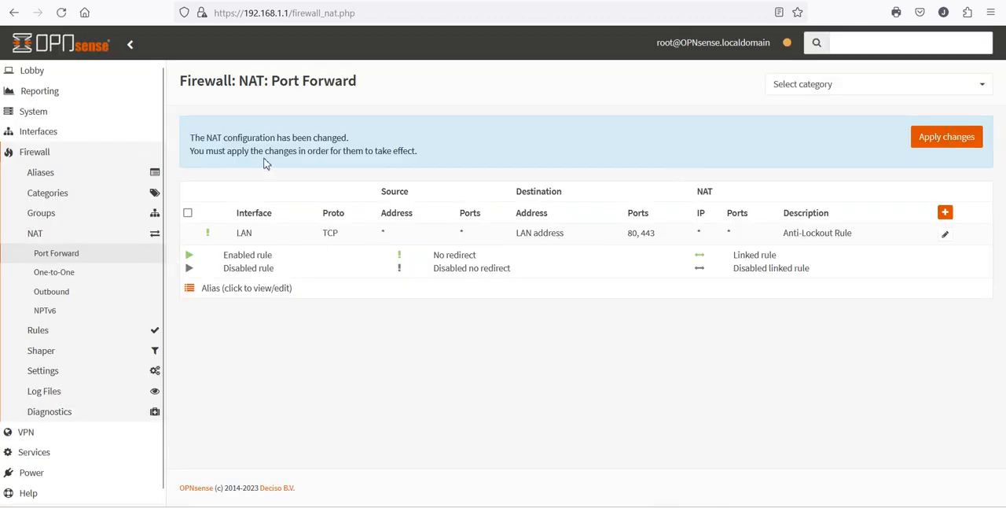
{"action": "left_click", "coordinate": [945, 149]}
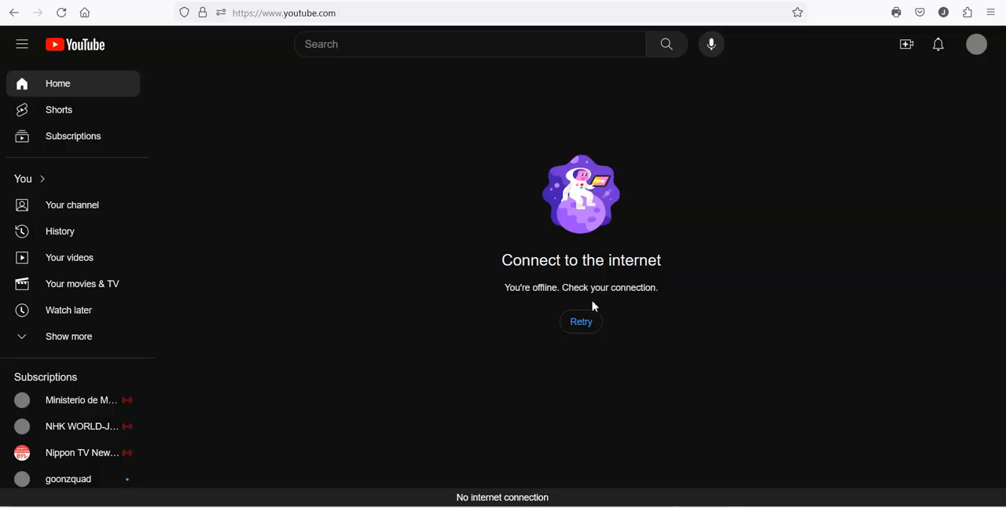
- Test internet access by retrying the YouTube and oreillyauto.com pages, and reopen the NAT port forward rules
{"action": "left_click", "coordinate": [584, 323]}
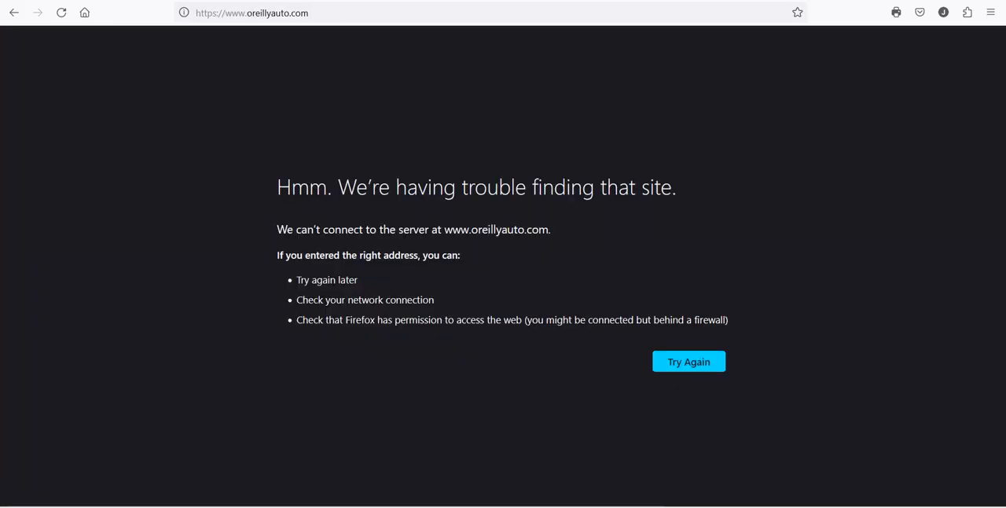
{"action": "left_click", "coordinate": [685, 364]}
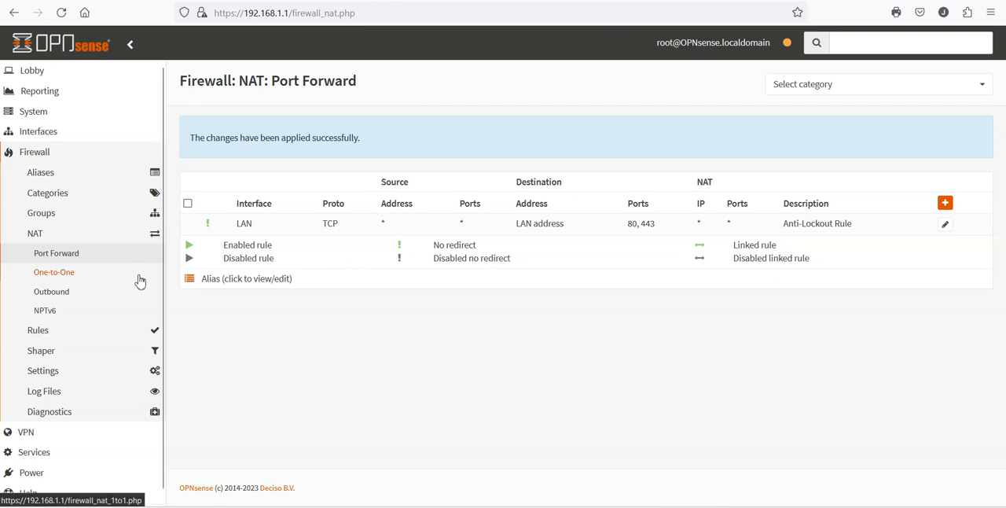
{"action": "left_click", "coordinate": [68, 281]}
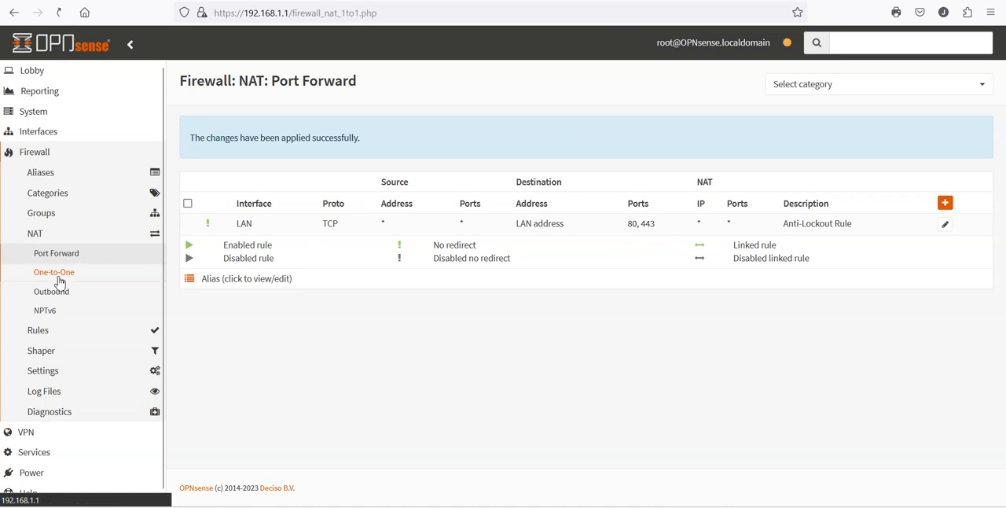
{"action": "left_click", "coordinate": [60, 248]}
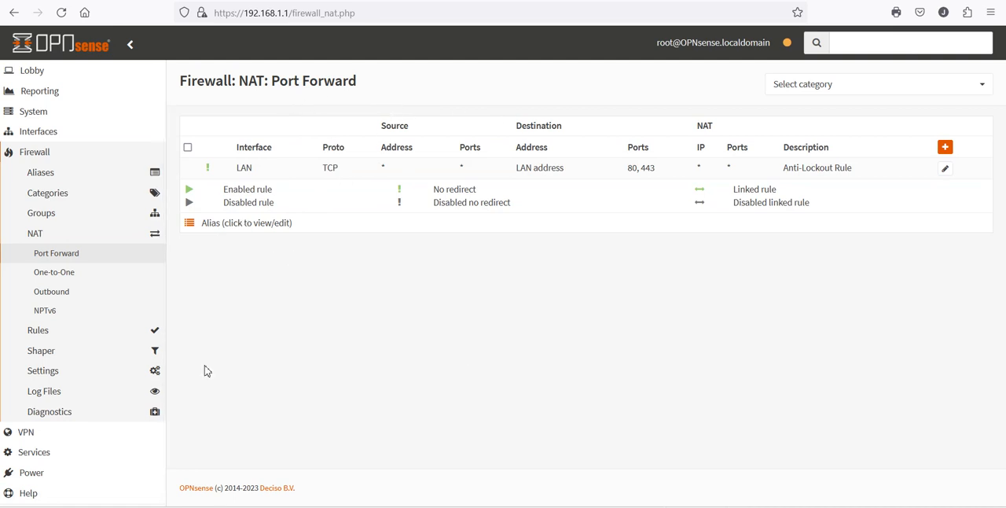
- Retry loading oreillyauto.com to test internet access again, and return to the OPNsense port forward page
{"action": "key", "text": "ctrl+Tab"}
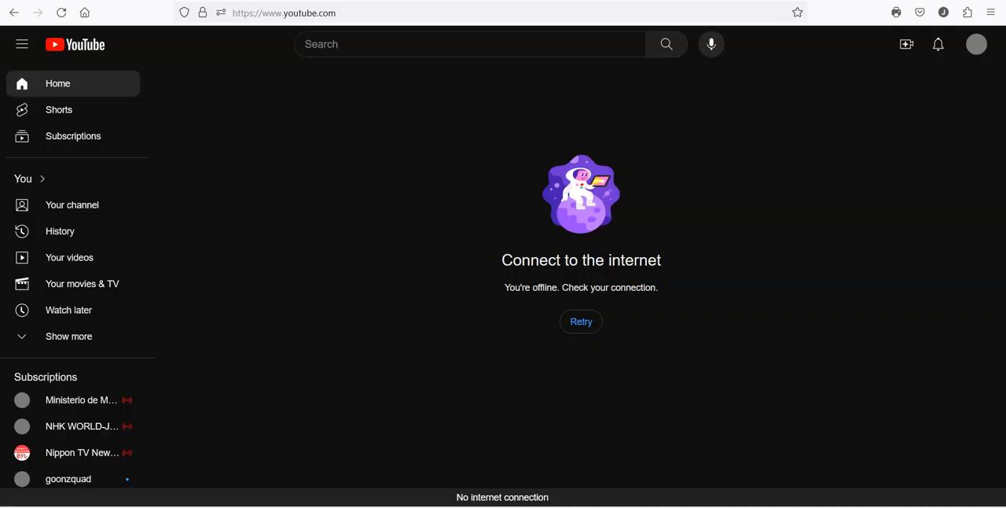
{"action": "key", "text": "ctrl+Tab"}
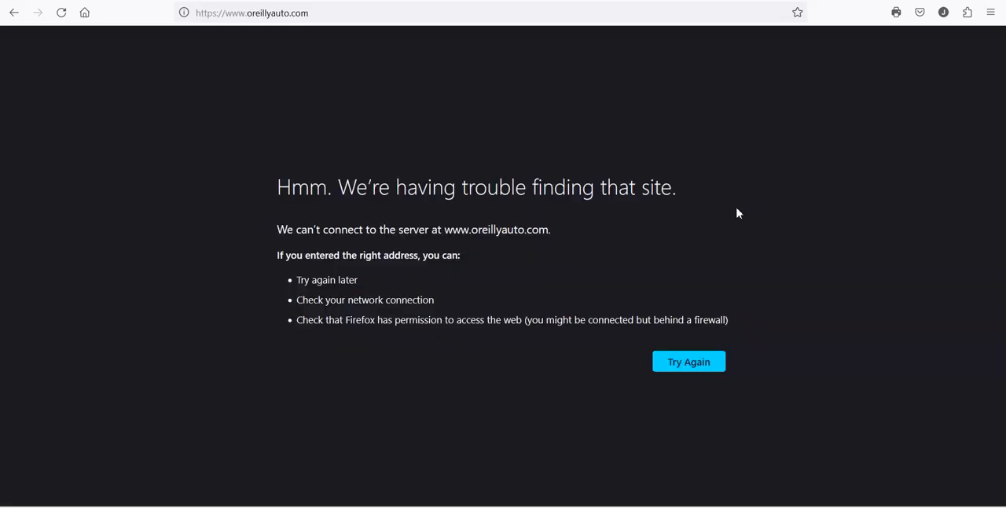
{"action": "left_click", "coordinate": [680, 365]}
{"action": "key", "text": "ctrl+shift+Tab"}
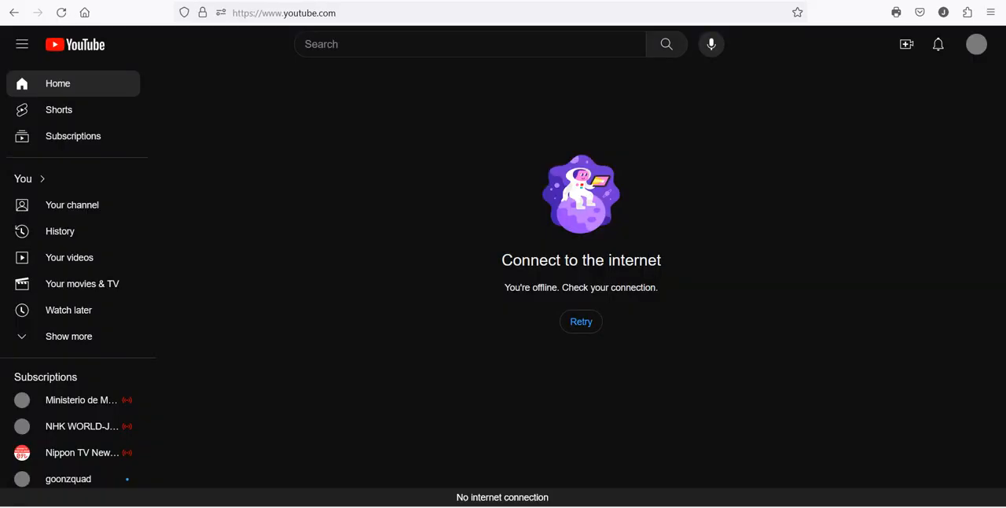
{"action": "key", "text": "ctrl+shift+Tab"}
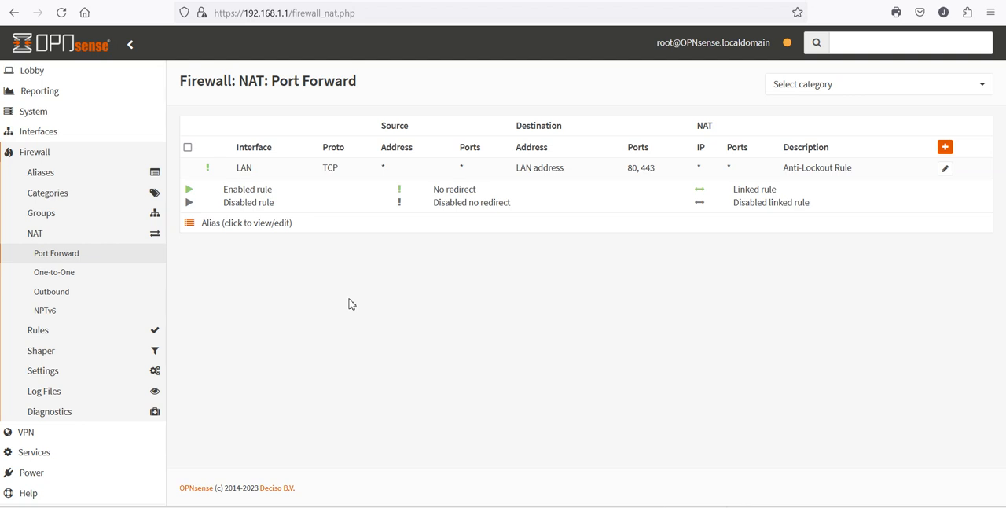
{"action": "left_click", "coordinate": [38, 239]}
{"action": "left_click", "coordinate": [39, 241]}
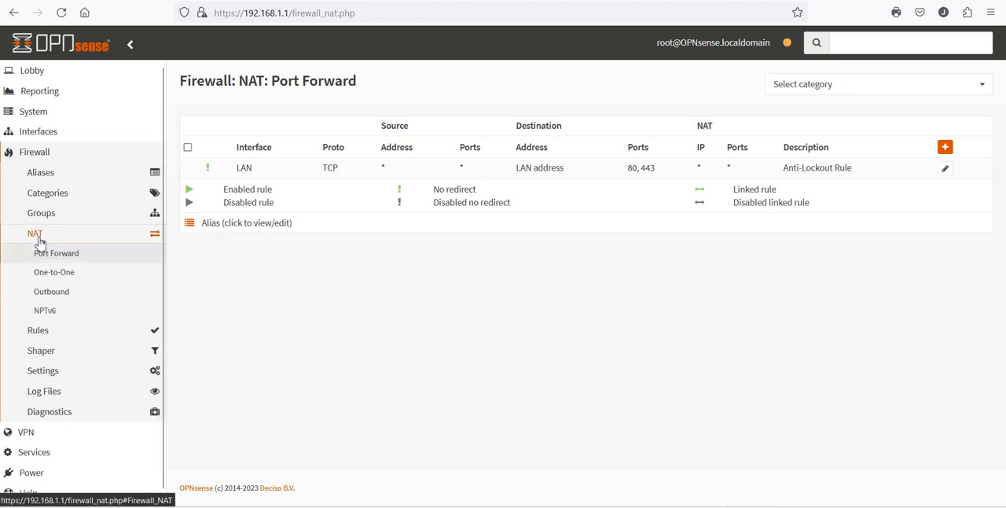
{"action": "left_click", "coordinate": [39, 241]}
{"action": "left_click", "coordinate": [39, 241]}
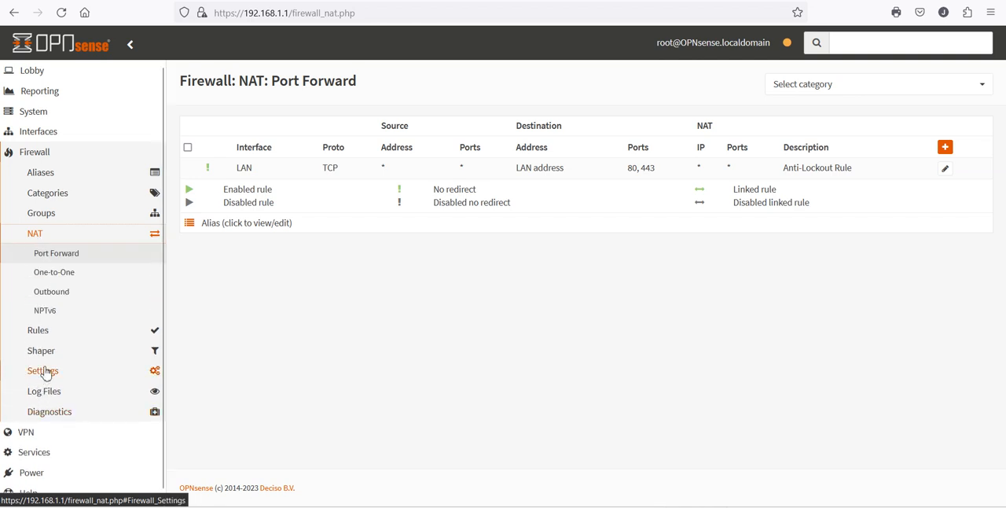
{"action": "left_click", "coordinate": [46, 371]}
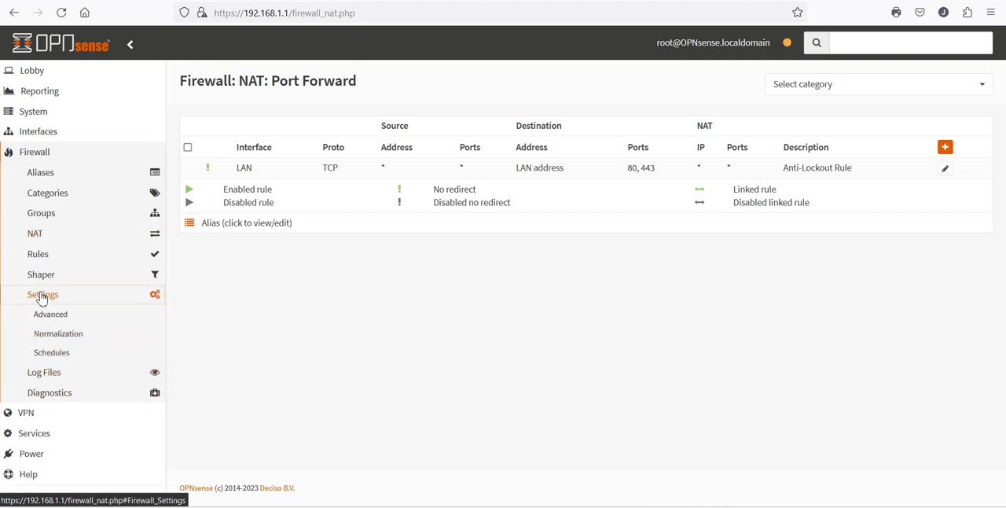
{"action": "left_click", "coordinate": [42, 295]}
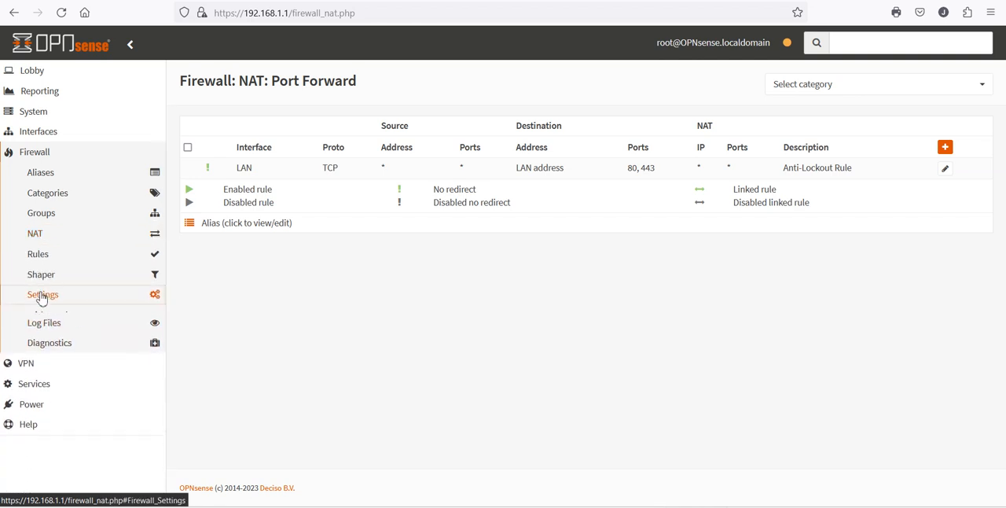
{"action": "left_click", "coordinate": [43, 157]}
{"action": "left_click", "coordinate": [29, 174]}
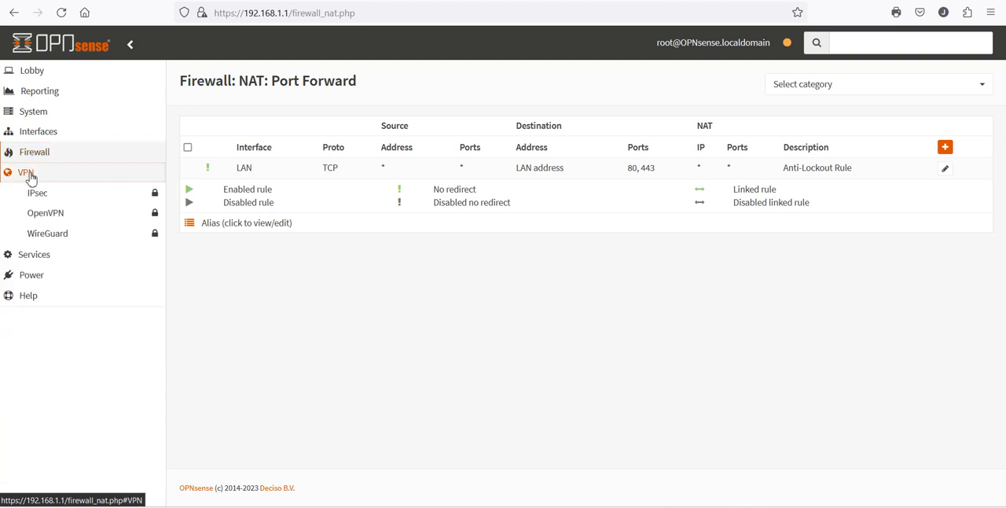
{"action": "left_click", "coordinate": [30, 175]}
{"action": "left_click", "coordinate": [32, 196]}
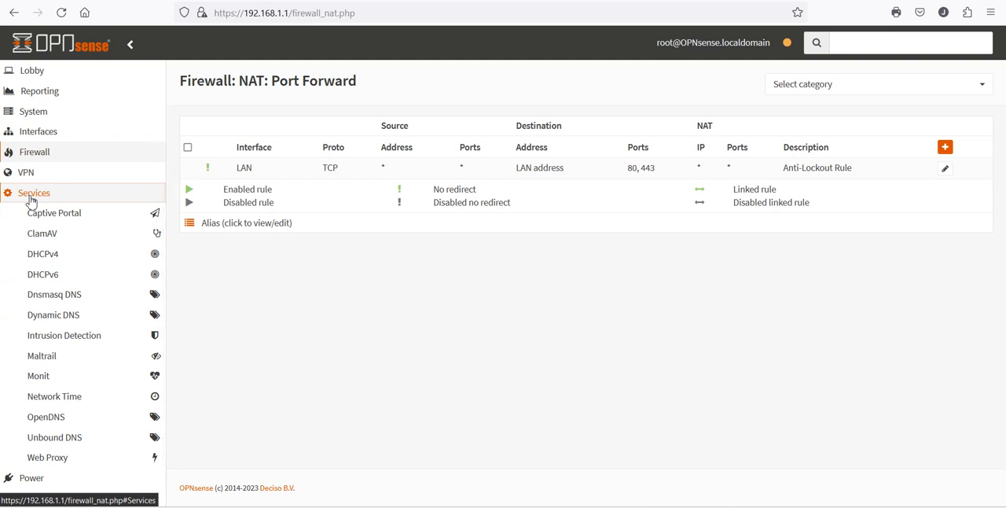
{"action": "left_click", "coordinate": [31, 199]}
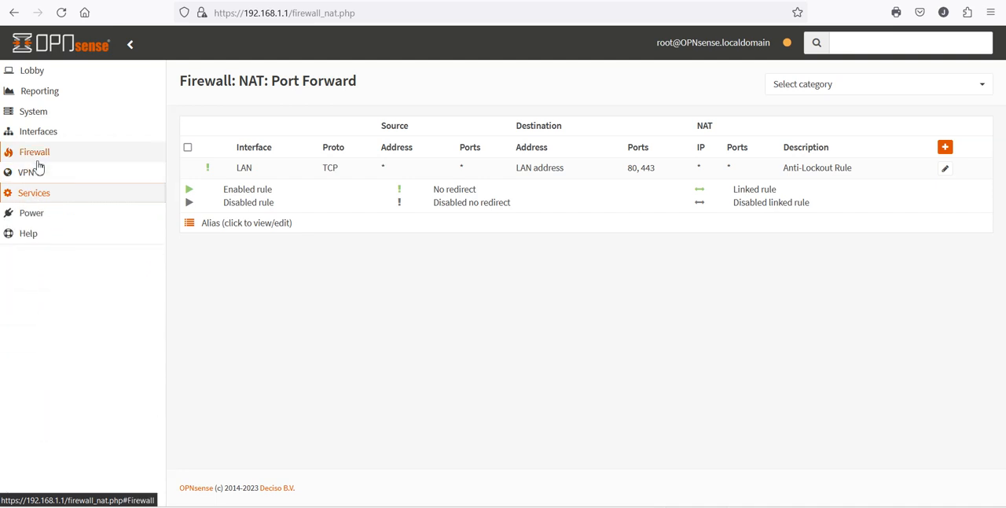
- Open the list of single gateways and check the WAN_DHCP gateway entry
{"action": "left_click", "coordinate": [29, 115]}
{"action": "left_click", "coordinate": [48, 191]}
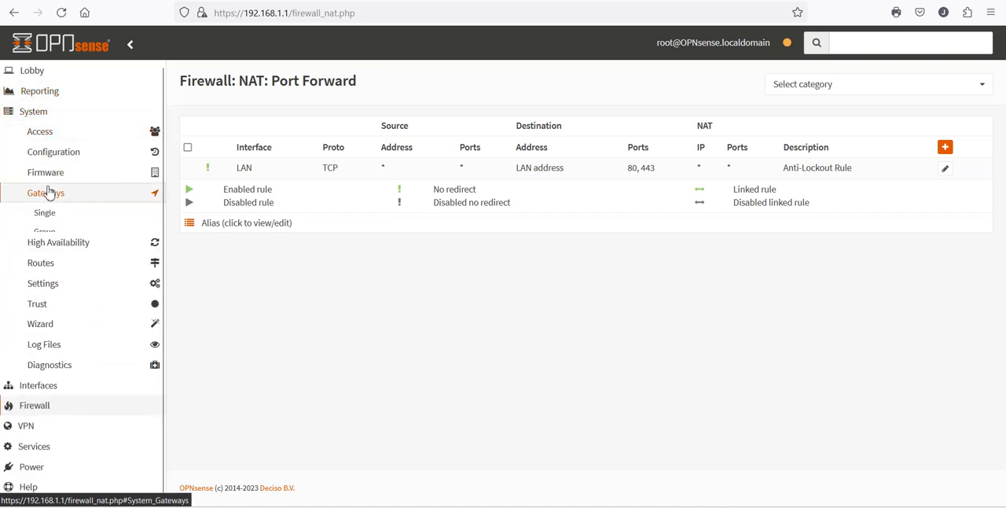
{"action": "left_click", "coordinate": [48, 220]}
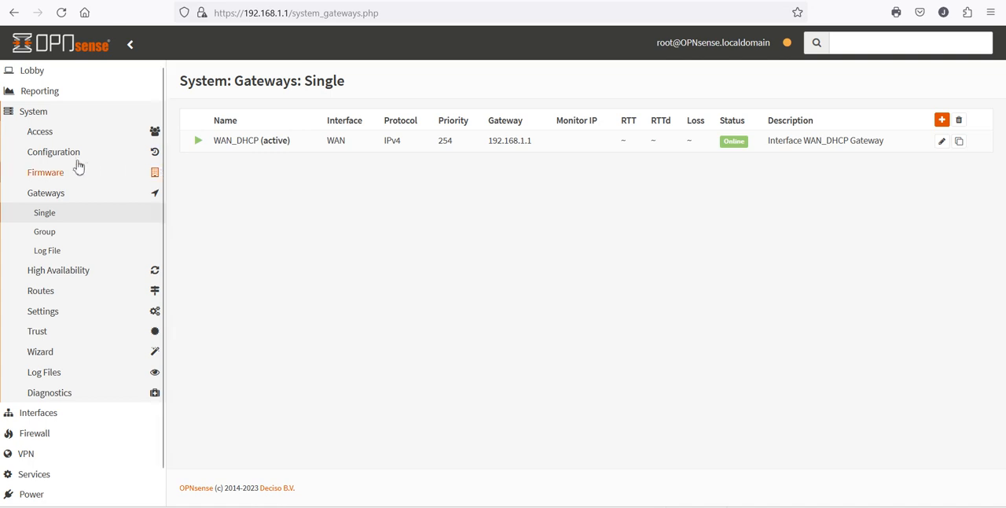
{"action": "left_click", "coordinate": [37, 133]}
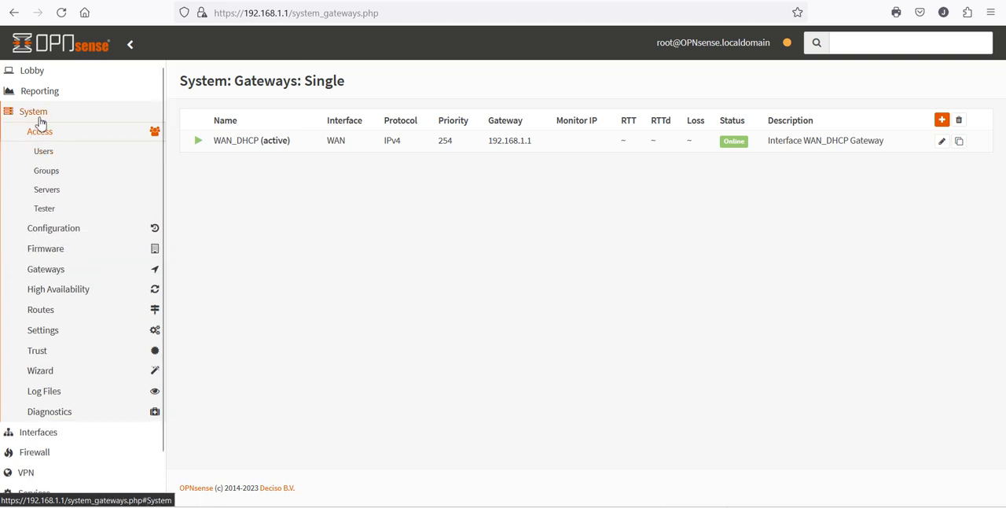
- Set the LAN interface's static IPv4 address prefix length to 24, save the configuration and apply the changes
{"action": "left_click", "coordinate": [41, 115]}
{"action": "left_click", "coordinate": [40, 135]}
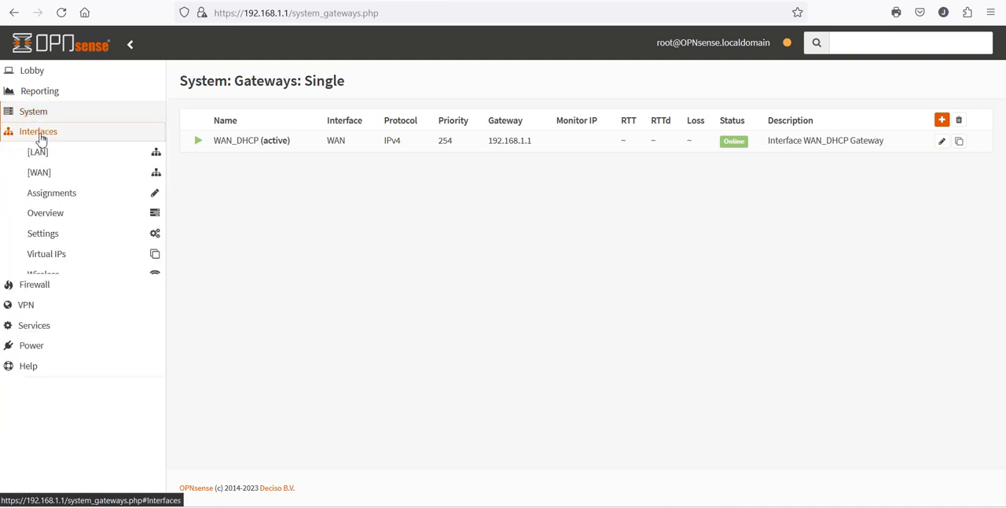
{"action": "left_click", "coordinate": [40, 154]}
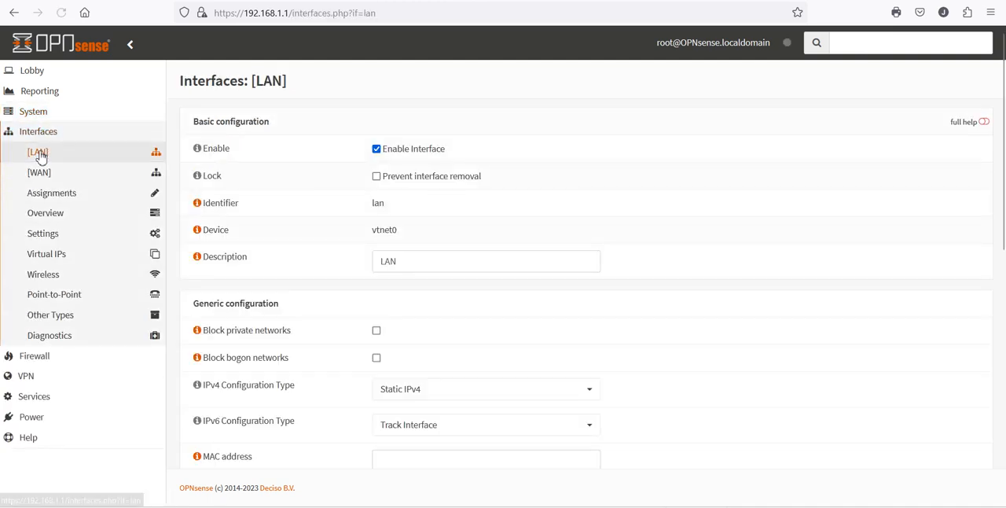
{"action": "scroll", "coordinate": [692, 362], "scroll_direction": "down", "scroll_amount": 5}
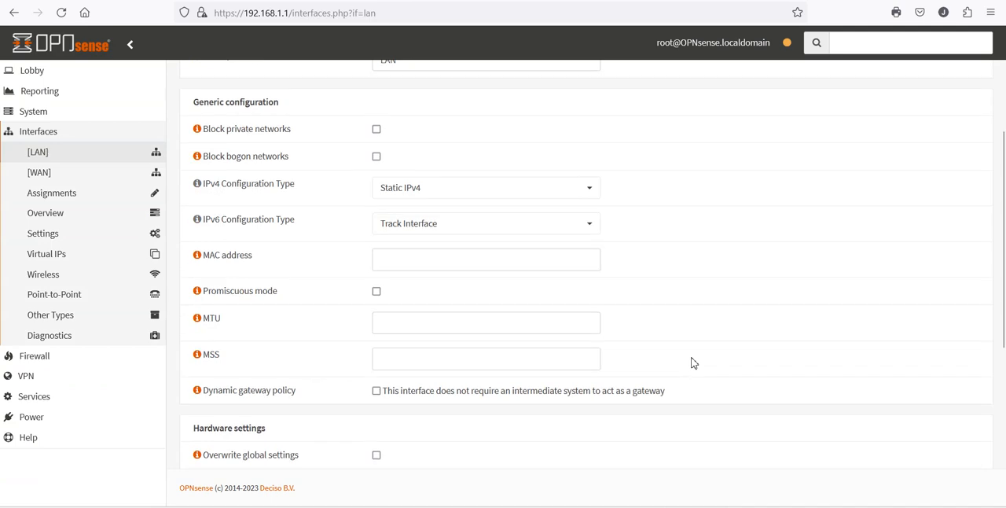
{"action": "scroll", "coordinate": [691, 361], "scroll_direction": "down", "scroll_amount": 6}
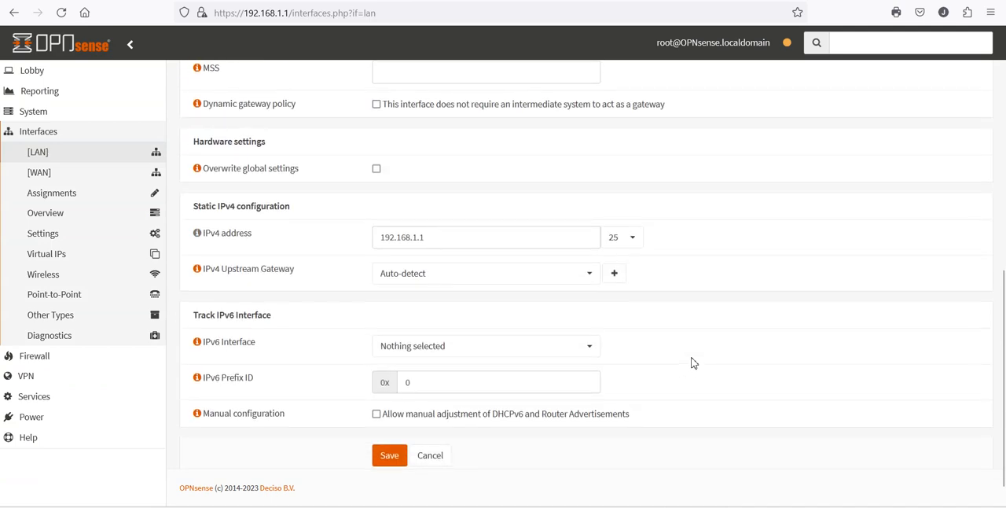
{"action": "scroll", "coordinate": [691, 362], "scroll_direction": "up", "scroll_amount": 3}
{"action": "scroll", "coordinate": [692, 361], "scroll_direction": "down", "scroll_amount": 2}
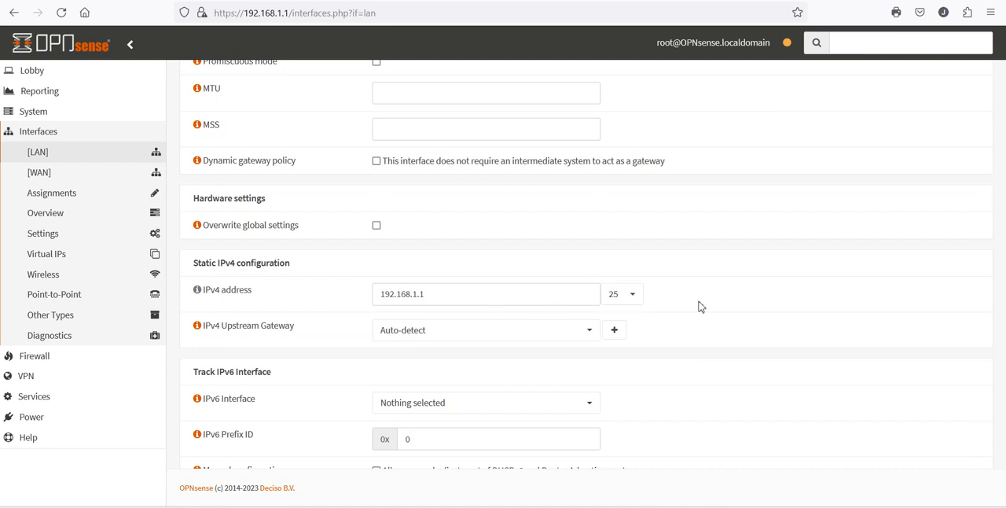
{"action": "left_click", "coordinate": [637, 303]}
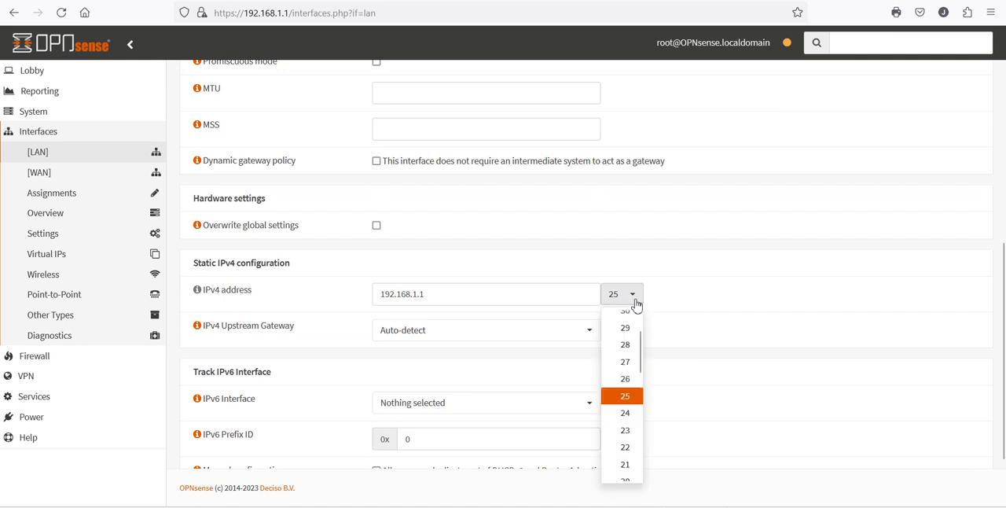
{"action": "left_click", "coordinate": [626, 414]}
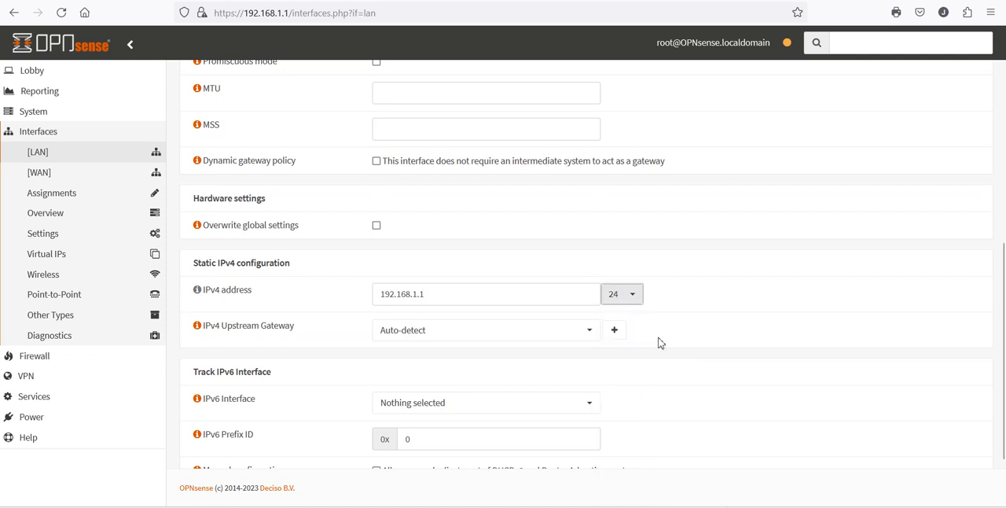
{"action": "scroll", "coordinate": [660, 342], "scroll_direction": "down", "scroll_amount": 2}
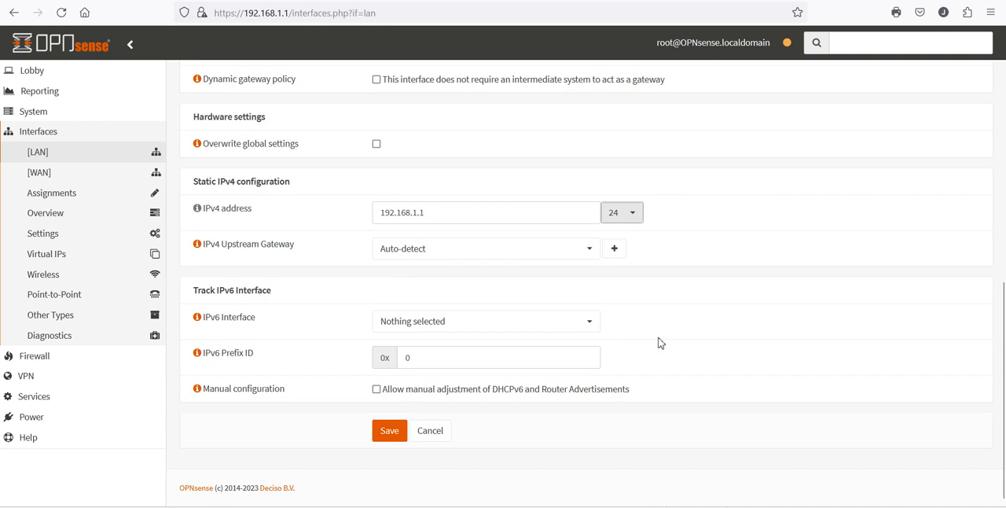
{"action": "left_click", "coordinate": [382, 439]}
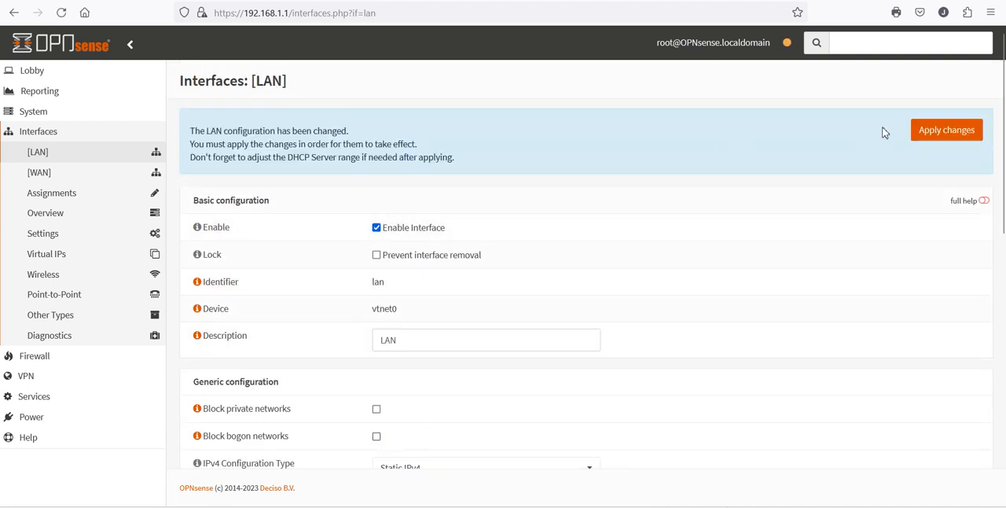
{"action": "left_click", "coordinate": [960, 131]}
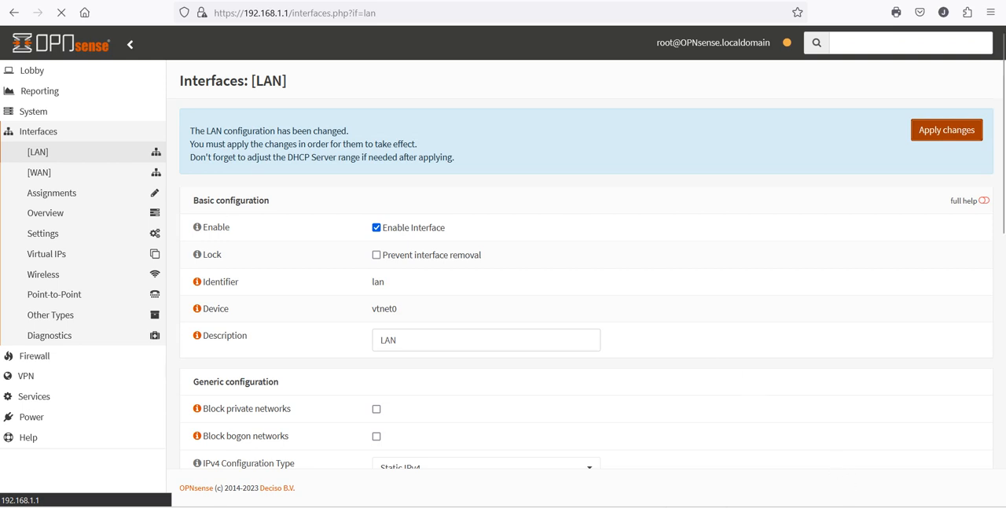
- Switch to the Windows network settings and examine the Ethernet connection's IP assignment, IPv4 address and DNS details
{"action": "right_click", "coordinate": [895, 507]}
{"action": "left_click", "coordinate": [880, 492]}
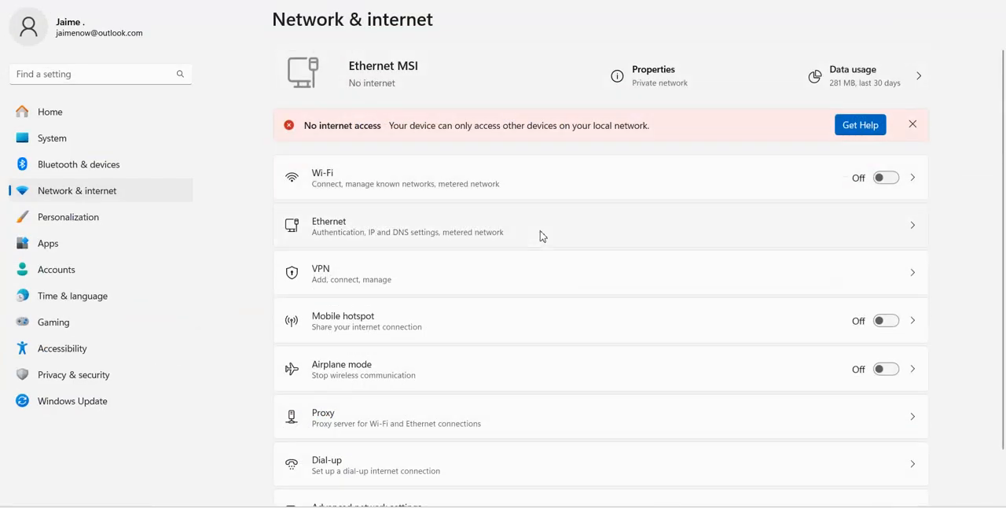
{"action": "left_click", "coordinate": [540, 236]}
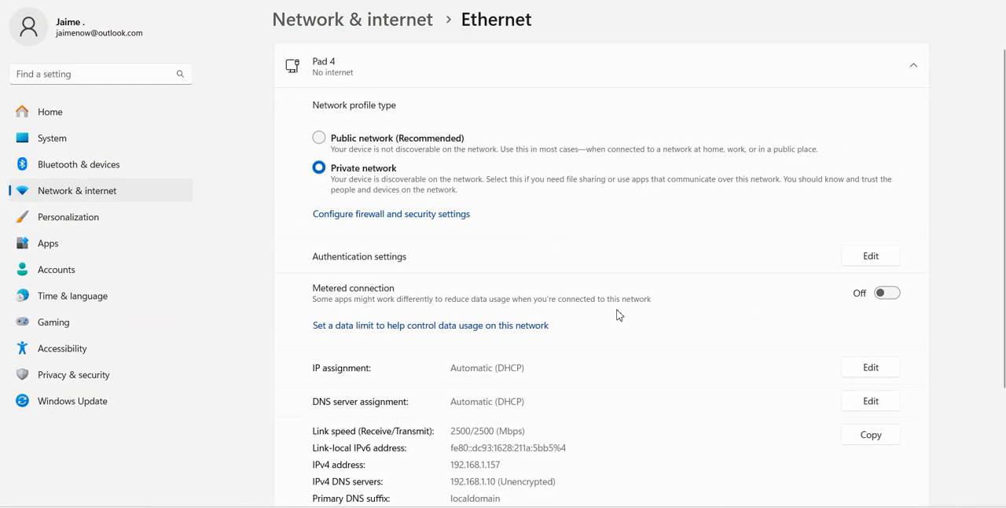
{"action": "scroll", "coordinate": [550, 283], "scroll_direction": "down", "scroll_amount": 2}
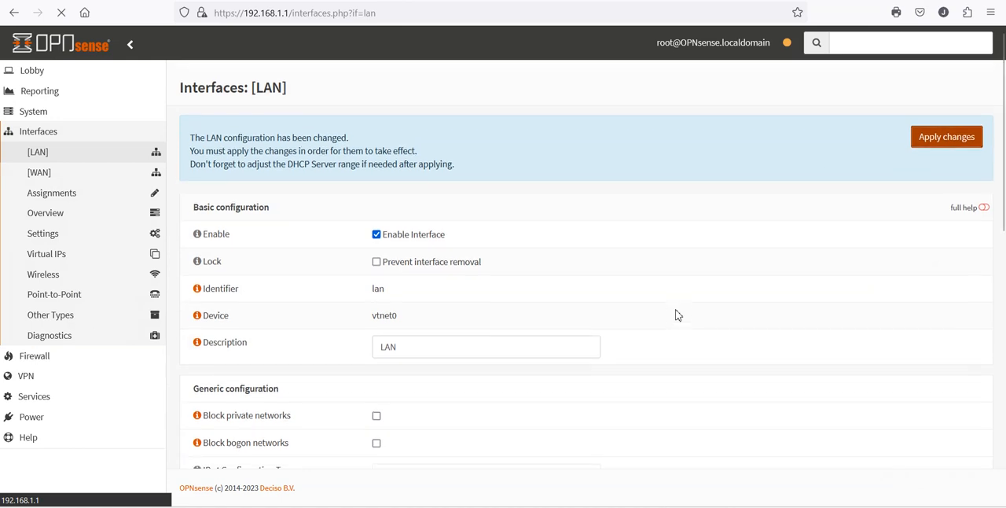
- Return to OPNsense, open the dashboard to check the gateway and interface status, and reload it
{"action": "left_click", "coordinate": [47, 77]}
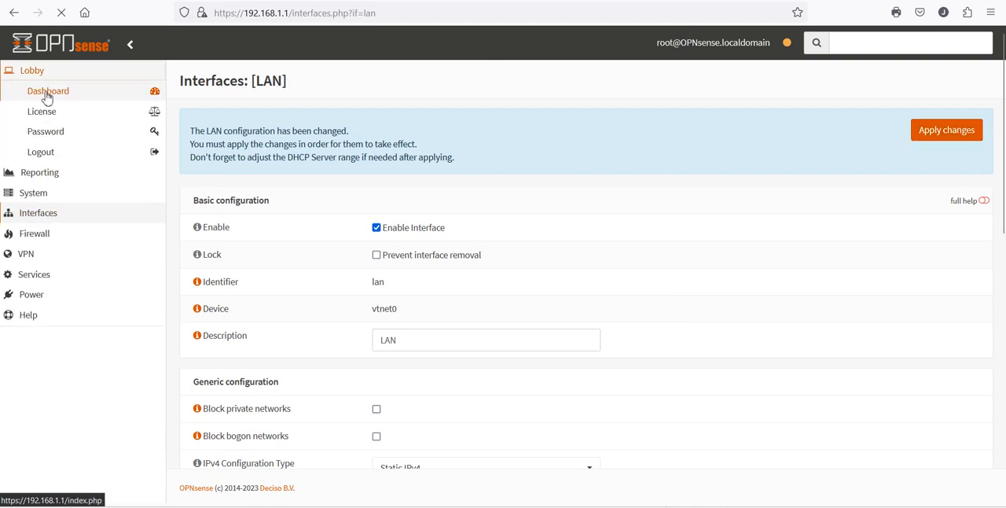
{"action": "left_click", "coordinate": [46, 94]}
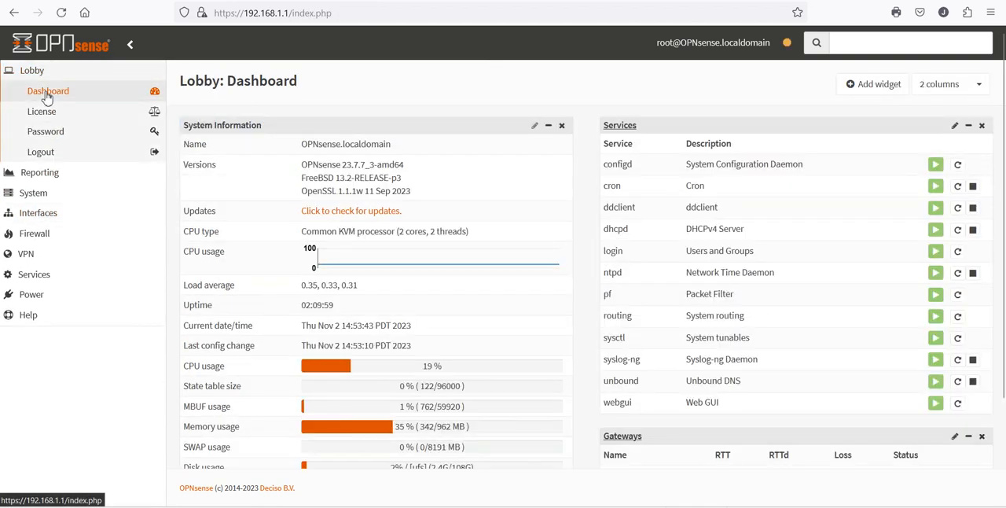
{"action": "scroll", "coordinate": [734, 408], "scroll_direction": "down", "scroll_amount": 3}
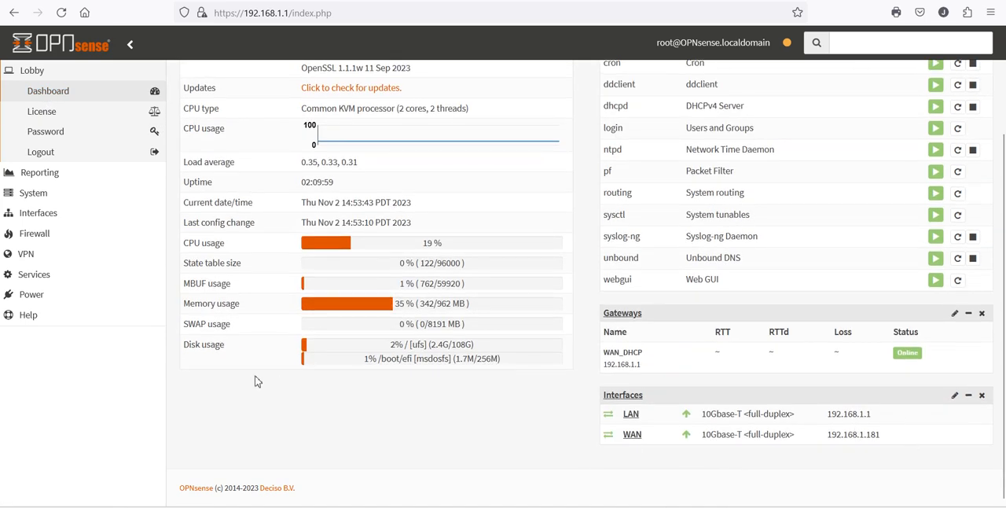
{"action": "left_click", "coordinate": [62, 13]}
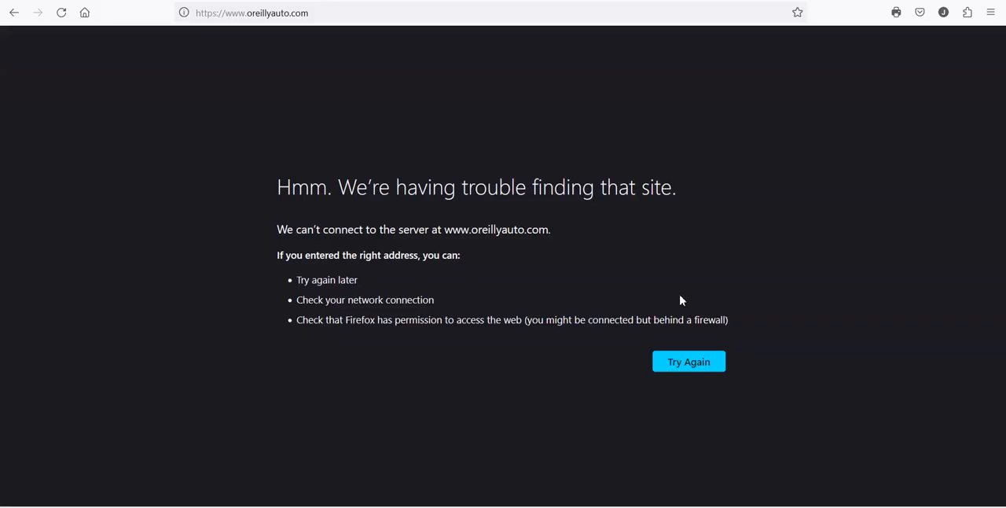
- Retry loading oreillyauto.com to test internet access, and recheck the gateways and interfaces on the OPNsense dashboard
{"action": "left_click", "coordinate": [686, 371]}
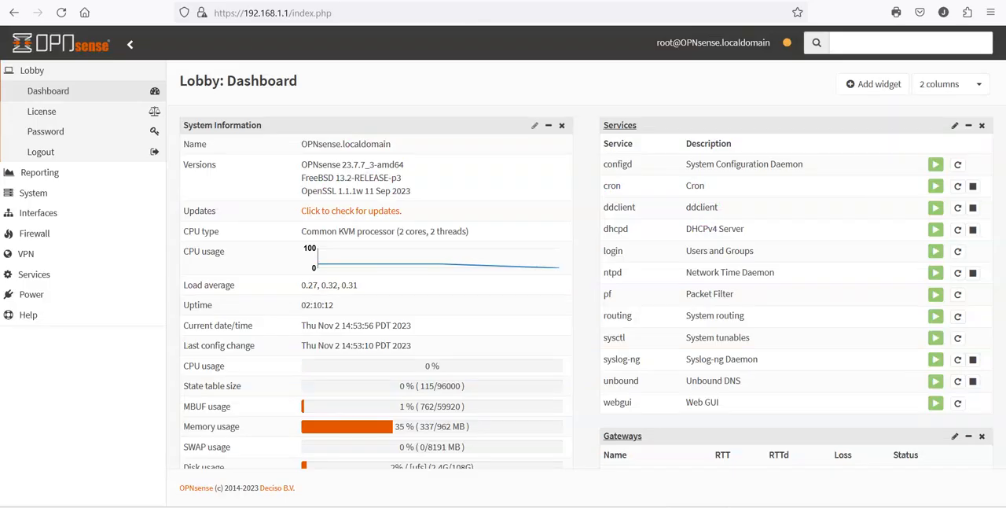
{"action": "scroll", "coordinate": [786, 432], "scroll_direction": "down", "scroll_amount": 3}
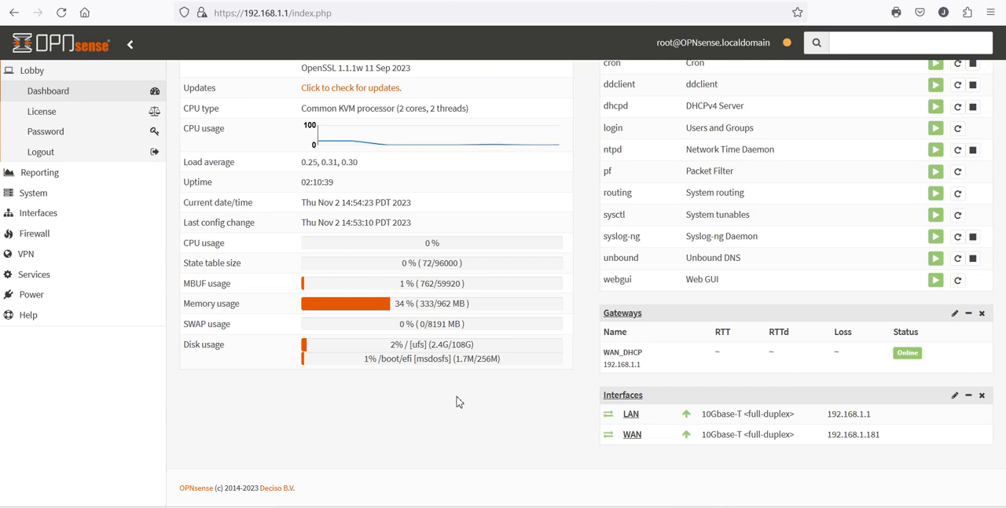
{"action": "scroll", "coordinate": [459, 401], "scroll_direction": "up", "scroll_amount": 3}
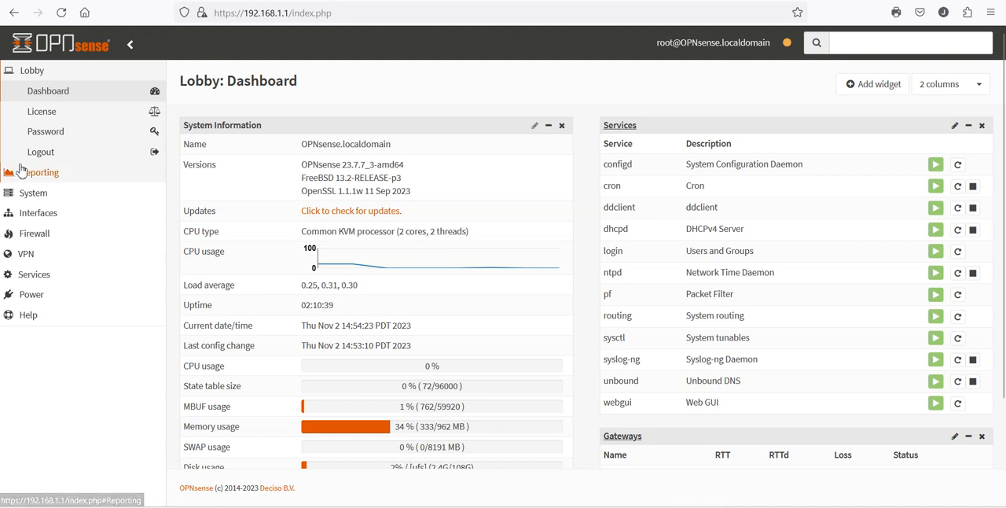
- Add a new interface assignment for device vtnet2 with the description "test"
{"action": "left_click", "coordinate": [41, 220]}
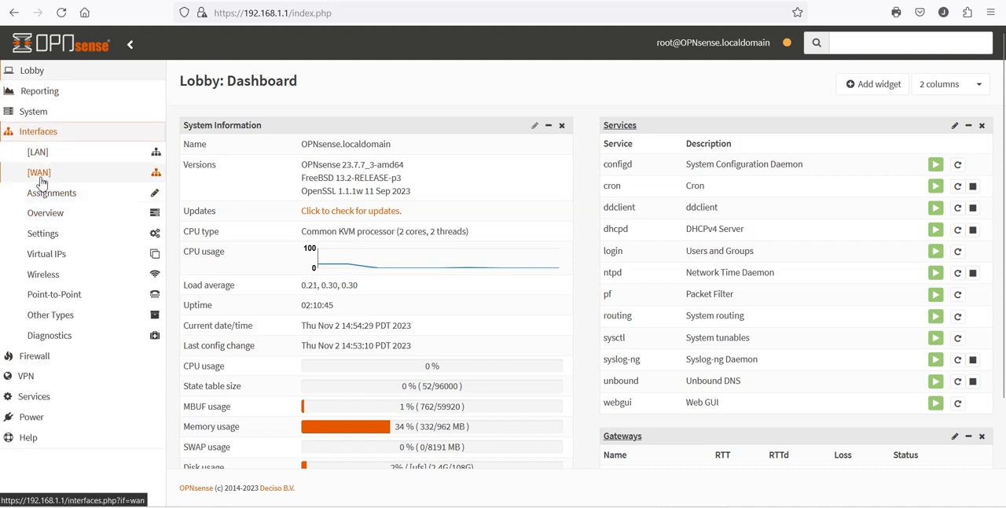
{"action": "left_click", "coordinate": [42, 195]}
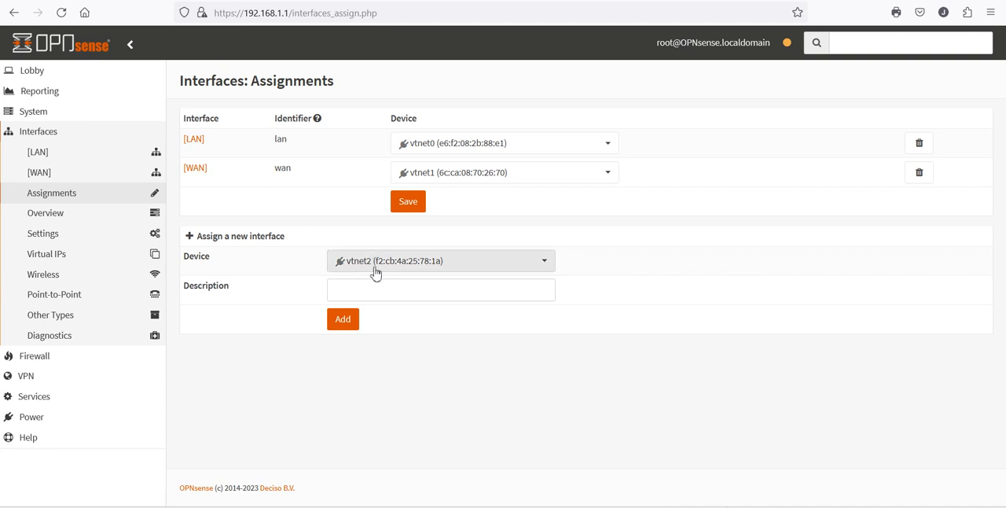
{"action": "left_click", "coordinate": [543, 270]}
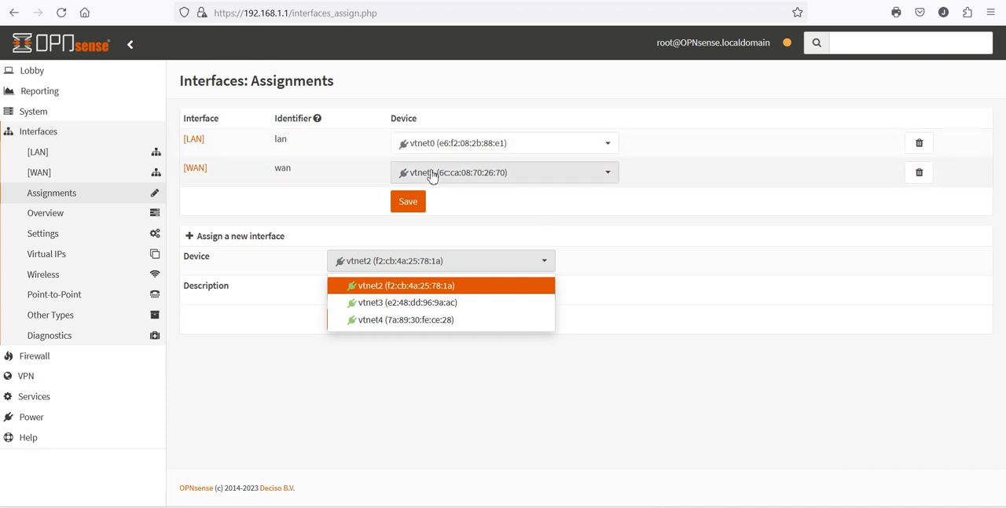
{"action": "left_click", "coordinate": [397, 290]}
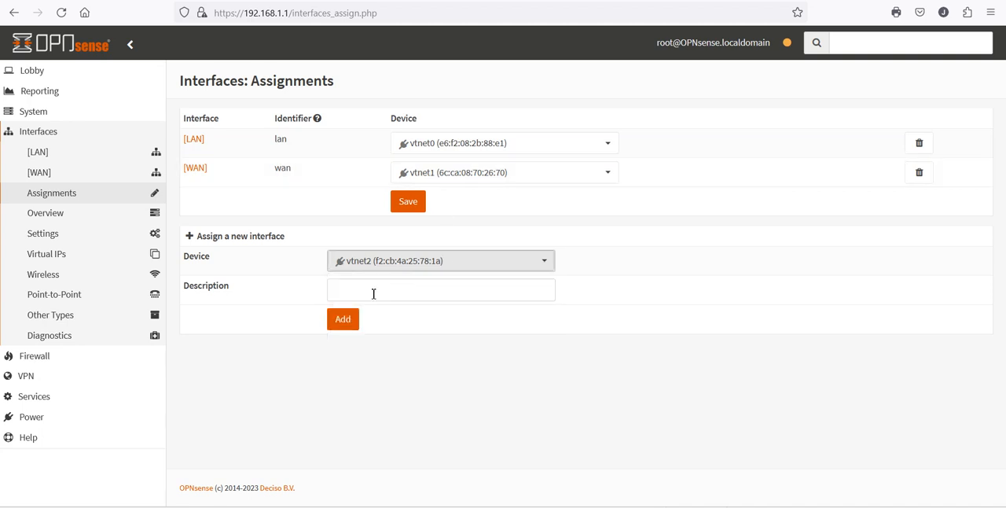
{"action": "left_click", "coordinate": [373, 294]}
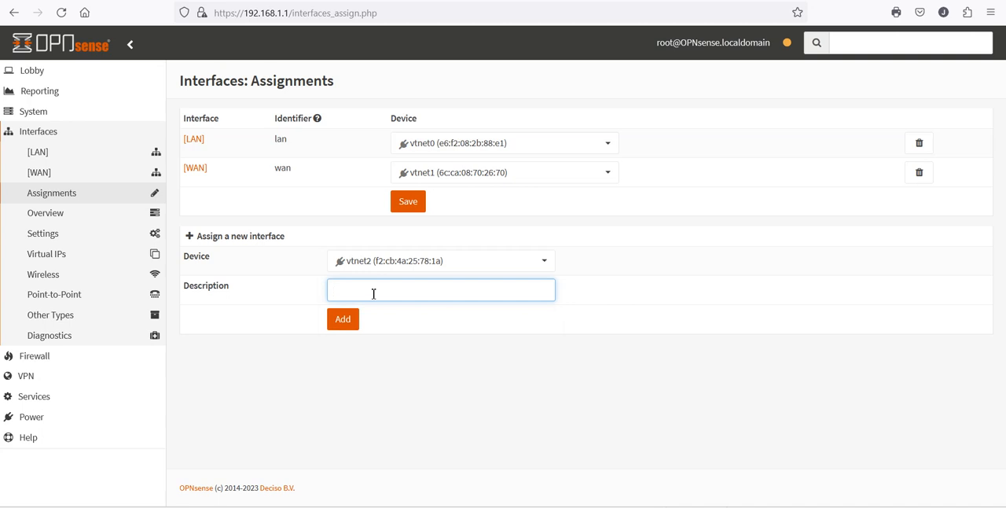
{"action": "type", "text": "test"}
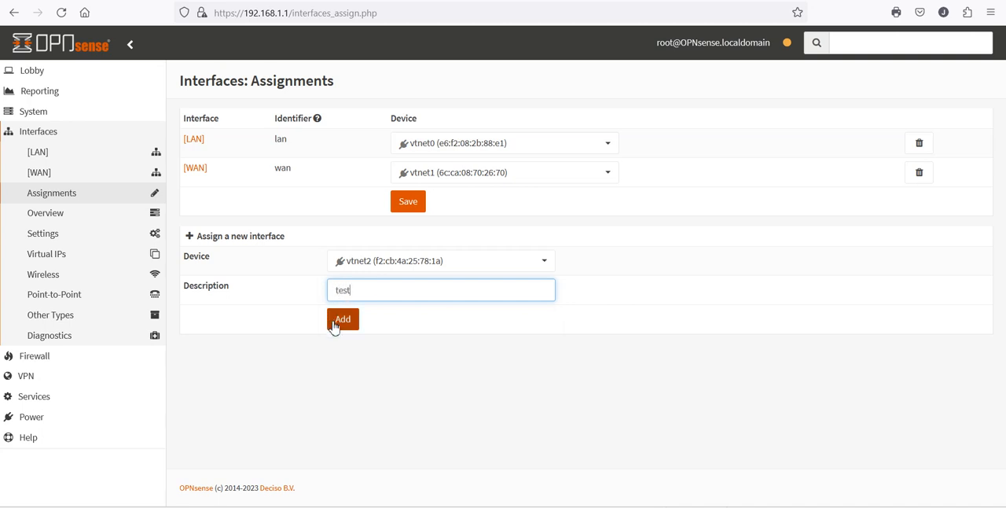
{"action": "left_click", "coordinate": [344, 329]}
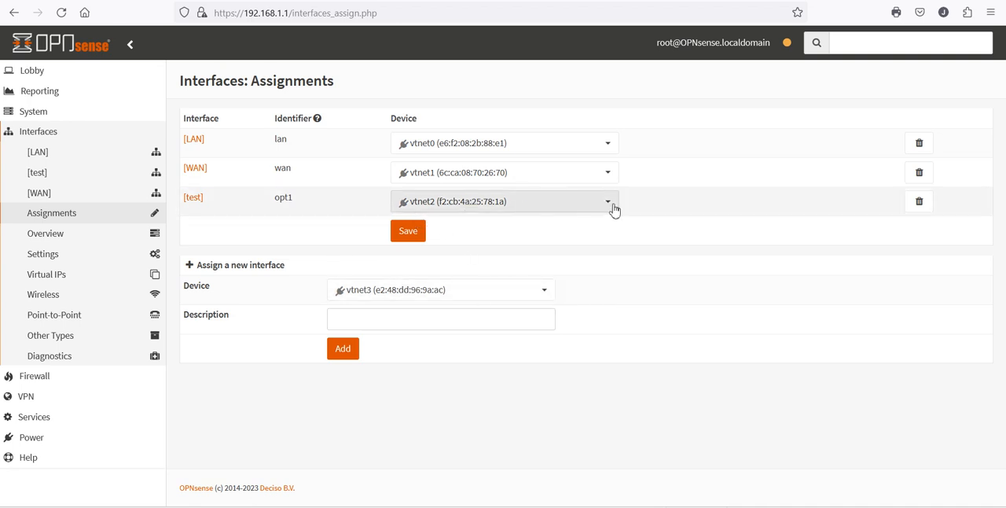
- Delete the "test" interface assignment and confirm the deletion
{"action": "left_click", "coordinate": [920, 203]}
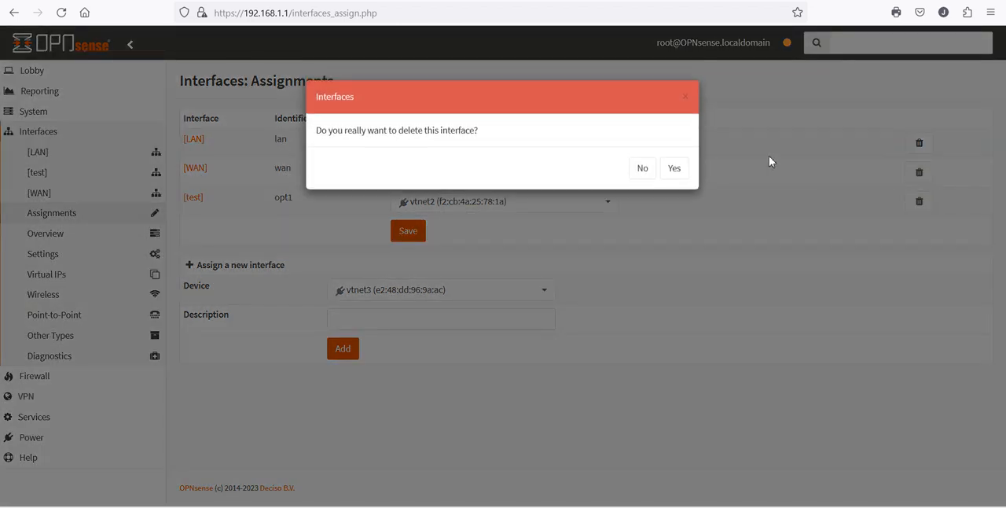
{"action": "left_click", "coordinate": [675, 173]}
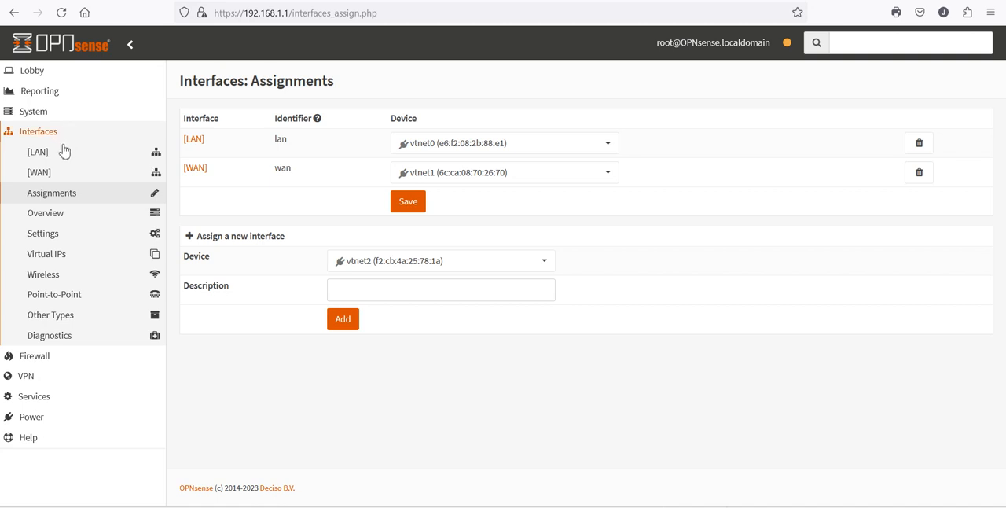
- Review the WAN interface's generic and DHCP client configuration, and reopen the LAN interface settings
{"action": "left_click", "coordinate": [43, 178]}
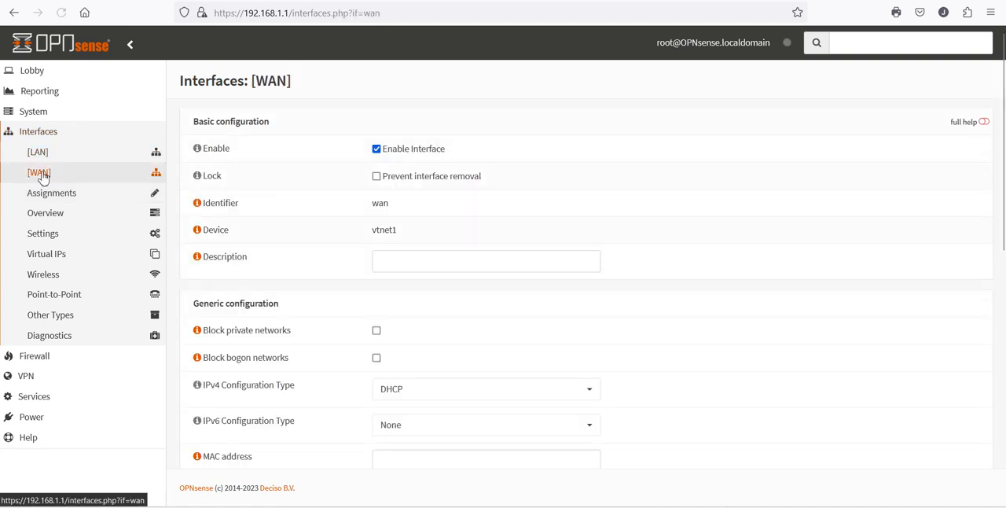
{"action": "scroll", "coordinate": [635, 391], "scroll_direction": "down", "scroll_amount": 3}
{"action": "scroll", "coordinate": [636, 390], "scroll_direction": "down", "scroll_amount": 5}
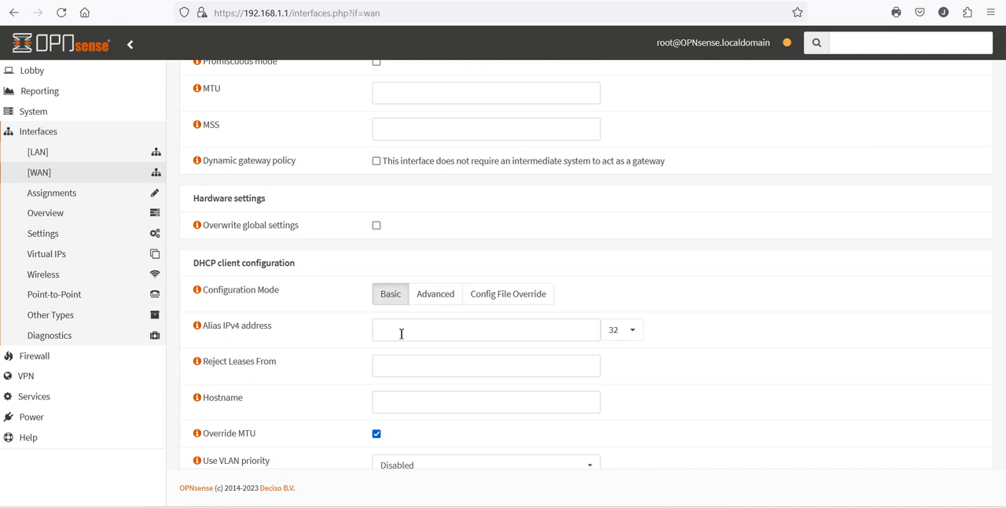
{"action": "scroll", "coordinate": [400, 333], "scroll_direction": "up", "scroll_amount": 10}
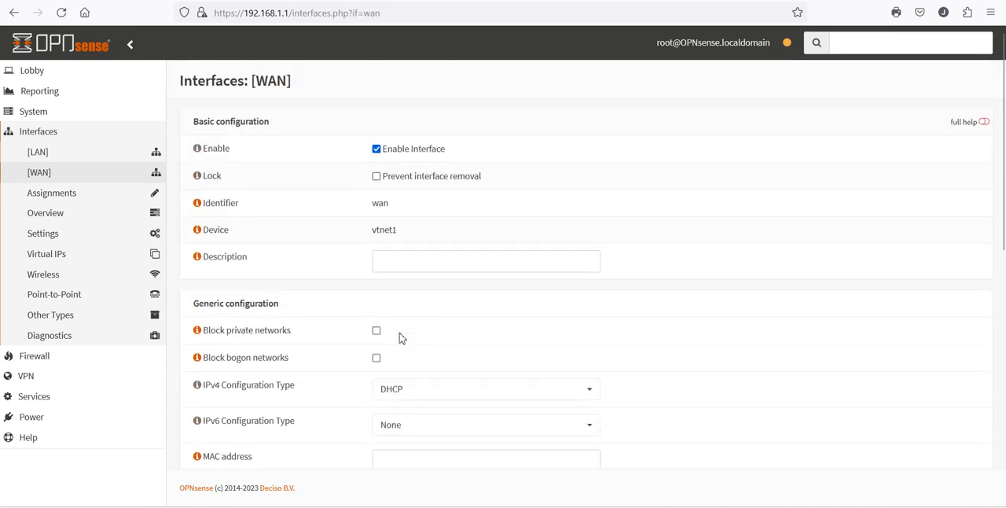
{"action": "scroll", "coordinate": [400, 337], "scroll_direction": "down", "scroll_amount": 10}
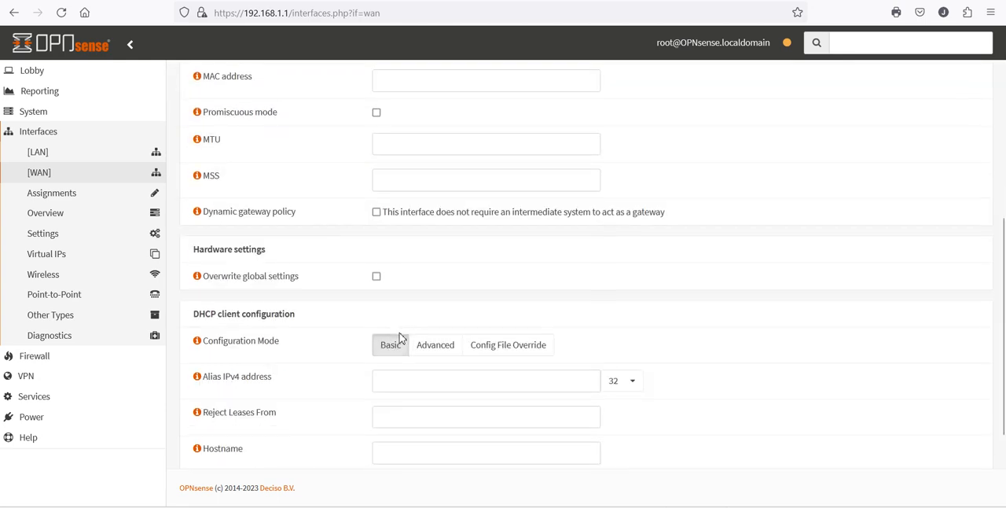
{"action": "scroll", "coordinate": [400, 333], "scroll_direction": "up", "scroll_amount": 8}
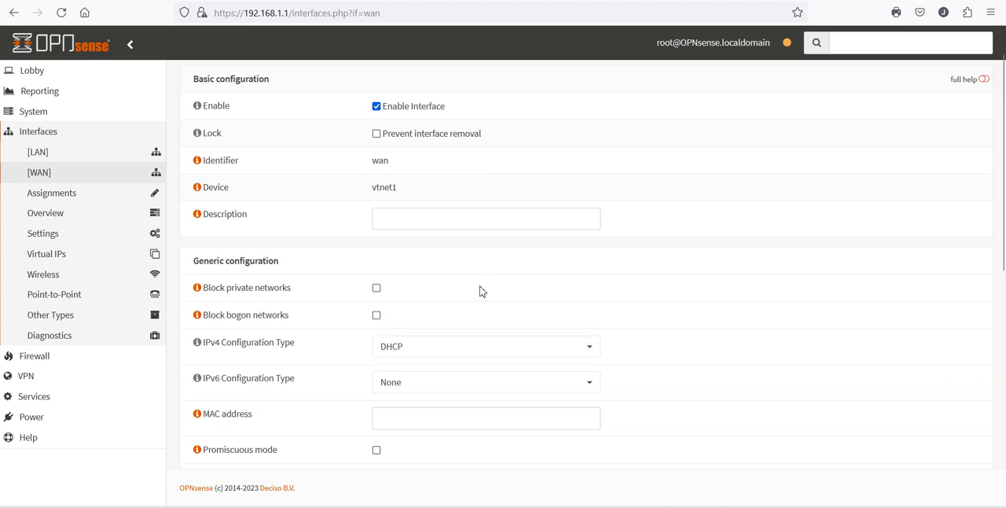
{"action": "left_click", "coordinate": [62, 156]}
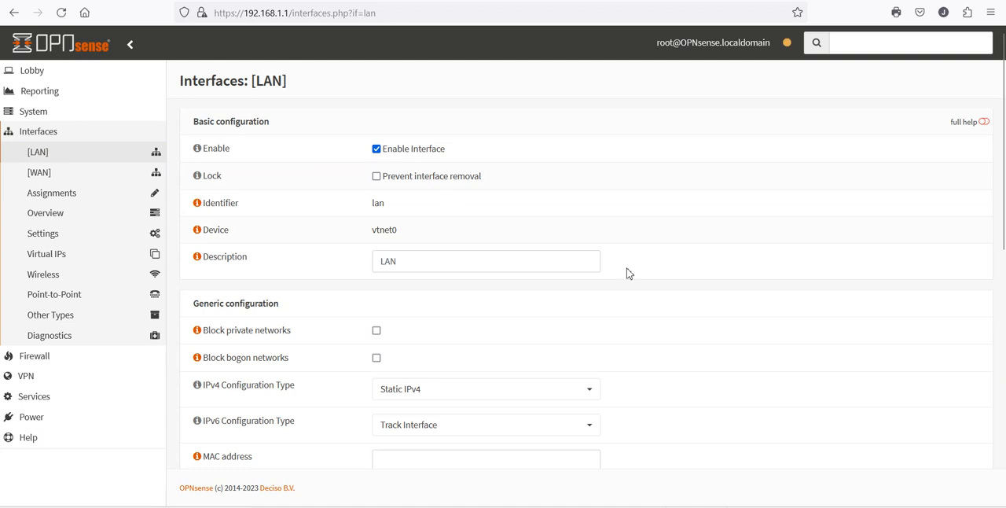
- Reload the LAN interface settings and examine its generic, static IPv4 and Track IPv6 configuration
{"action": "scroll", "coordinate": [629, 273], "scroll_direction": "down", "scroll_amount": 3}
{"action": "scroll", "coordinate": [629, 272], "scroll_direction": "down", "scroll_amount": 2}
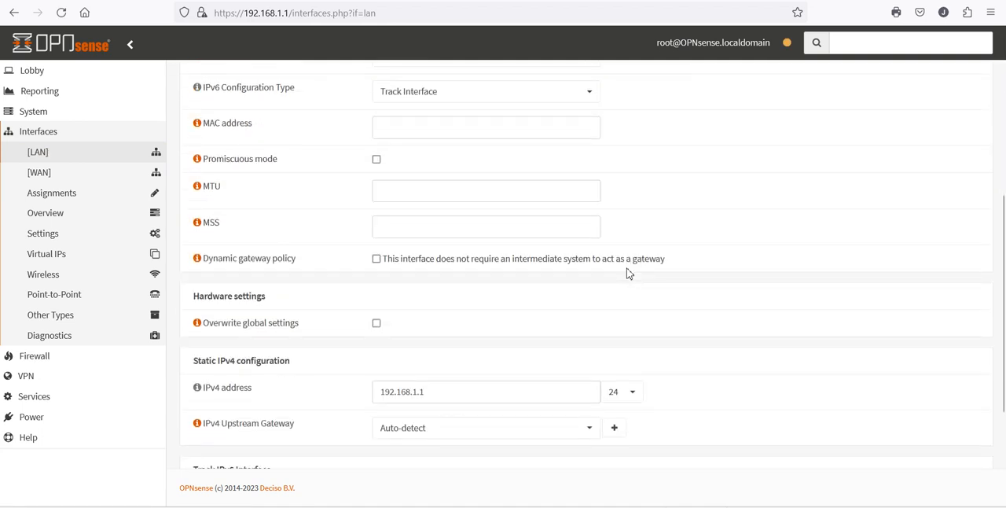
{"action": "scroll", "coordinate": [618, 381], "scroll_direction": "down", "scroll_amount": 1}
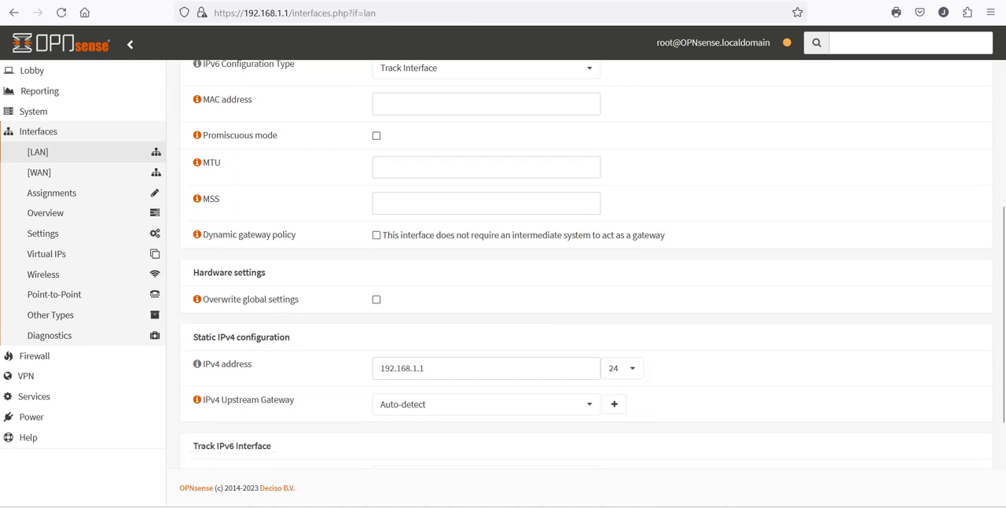
{"action": "left_click", "coordinate": [62, 14]}
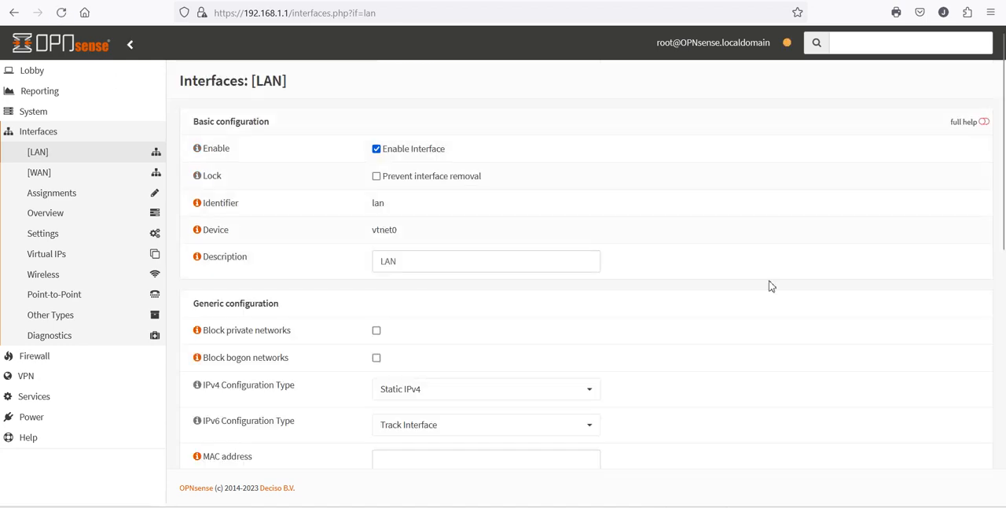
{"action": "scroll", "coordinate": [781, 278], "scroll_direction": "down", "scroll_amount": 5}
{"action": "scroll", "coordinate": [783, 279], "scroll_direction": "up", "scroll_amount": 5}
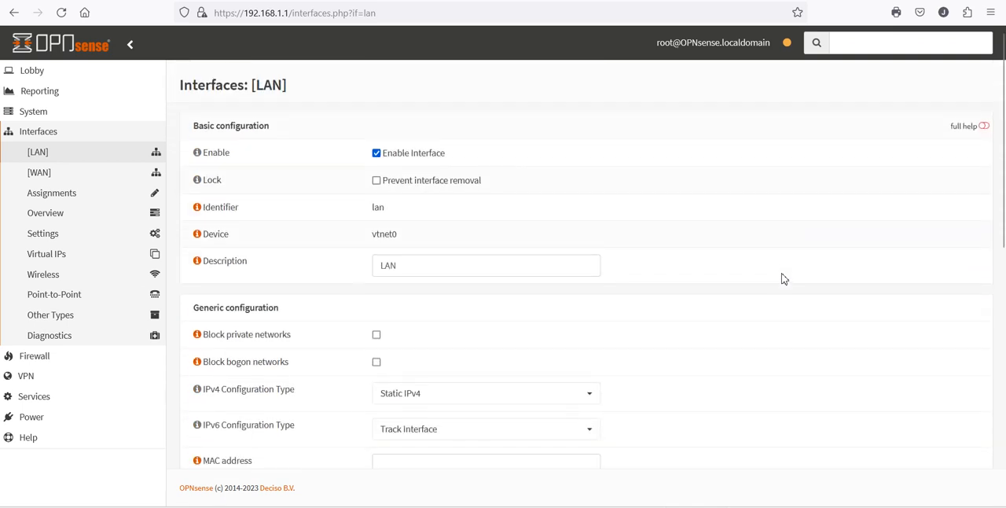
{"action": "left_click", "coordinate": [48, 136]}
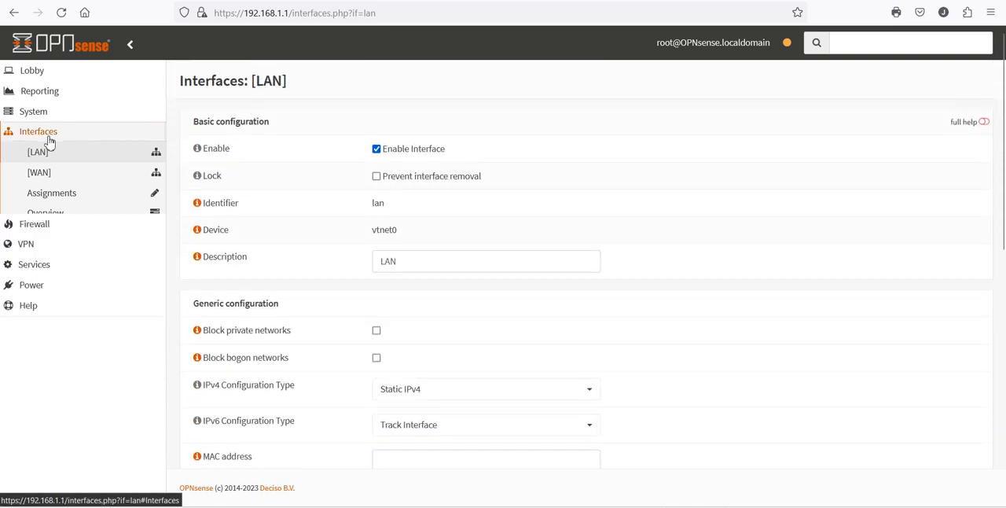
{"action": "left_click", "coordinate": [48, 137]}
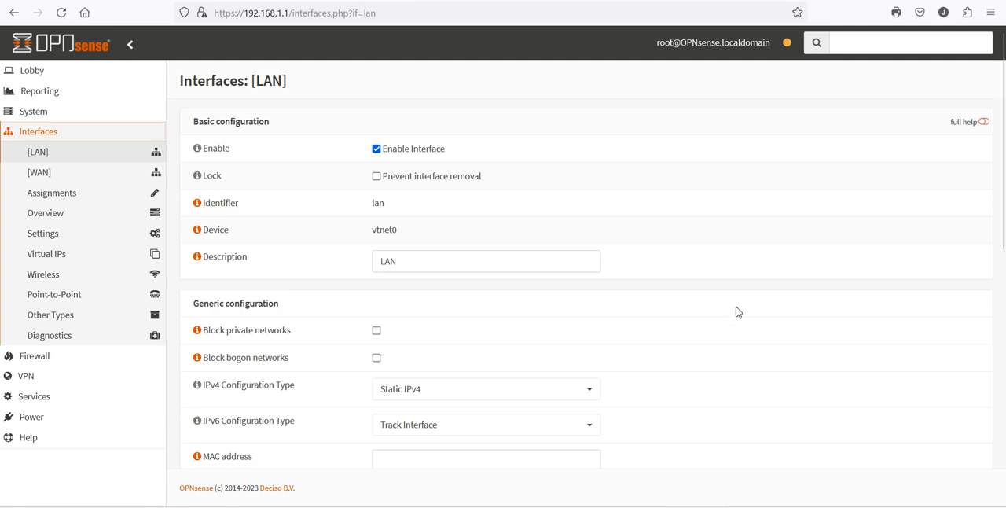
{"action": "scroll", "coordinate": [737, 310], "scroll_direction": "down", "scroll_amount": 7}
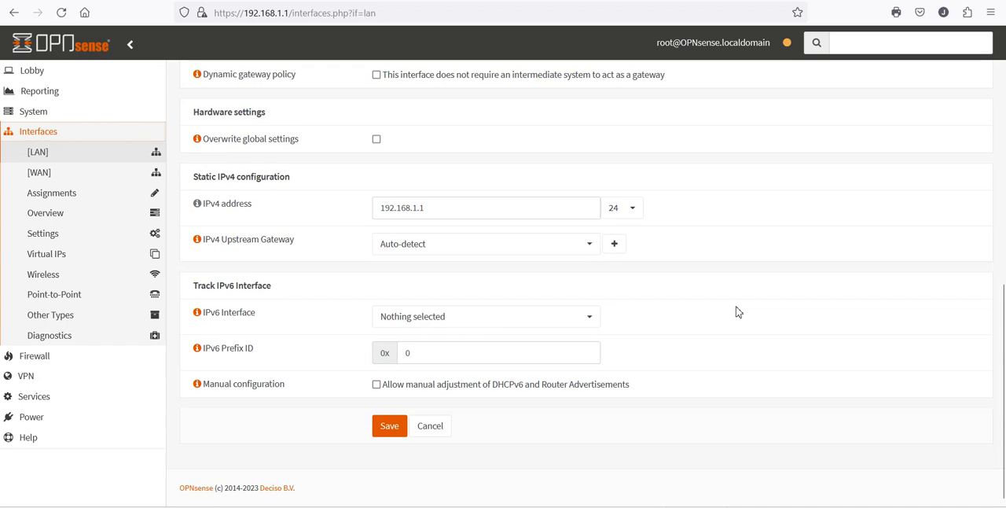
{"action": "scroll", "coordinate": [736, 312], "scroll_direction": "up", "scroll_amount": 7}
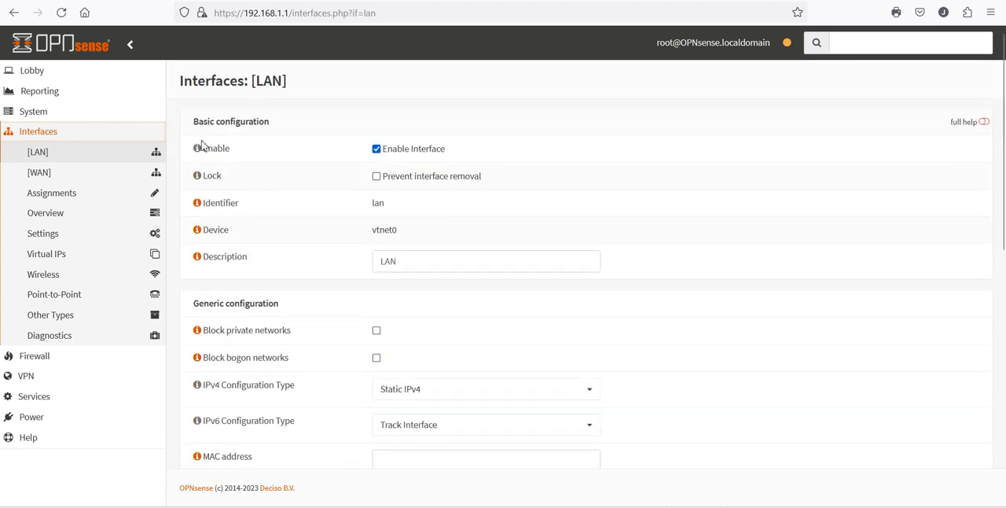
- Recheck the WAN interface's DHCP client configuration and retry loading oreillyauto.com to test internet access
{"action": "left_click", "coordinate": [59, 177]}
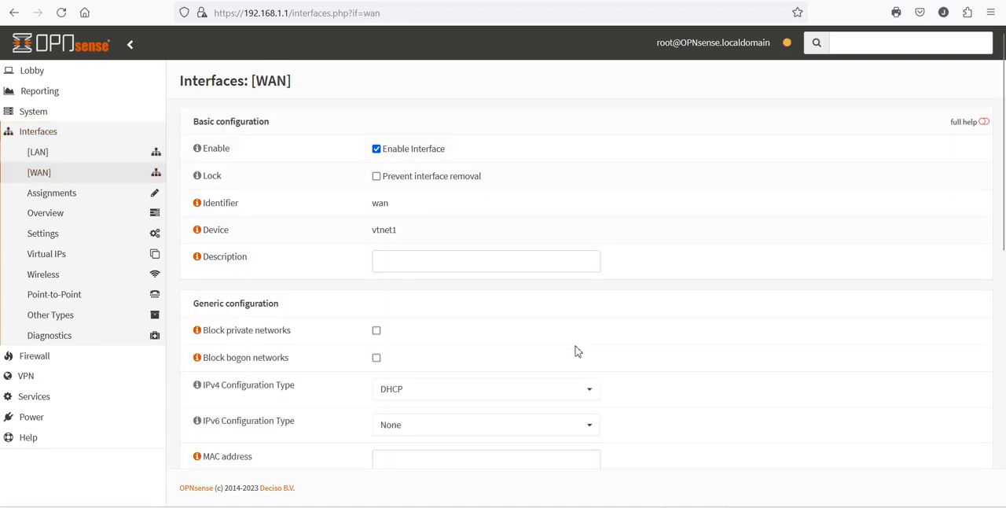
{"action": "scroll", "coordinate": [576, 351], "scroll_direction": "down", "scroll_amount": 10}
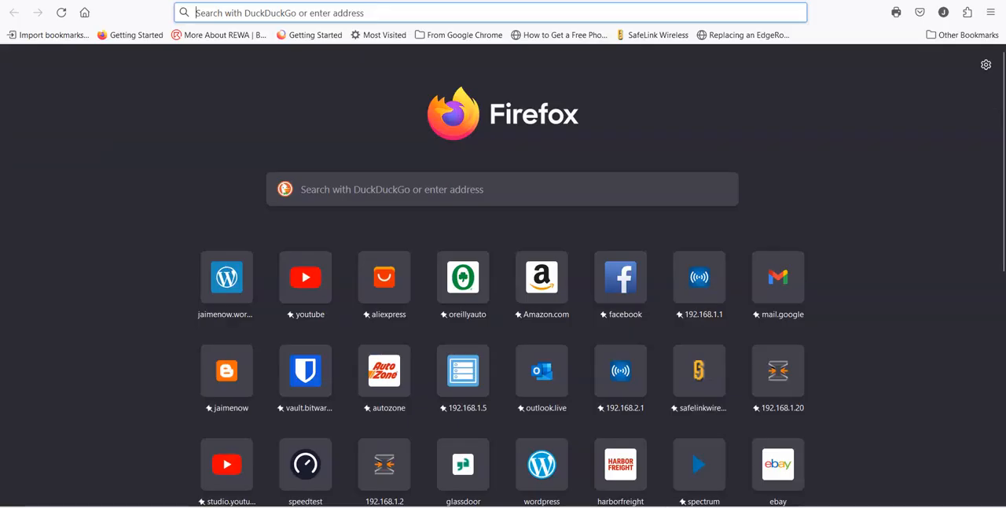
{"action": "left_click", "coordinate": [482, 280]}
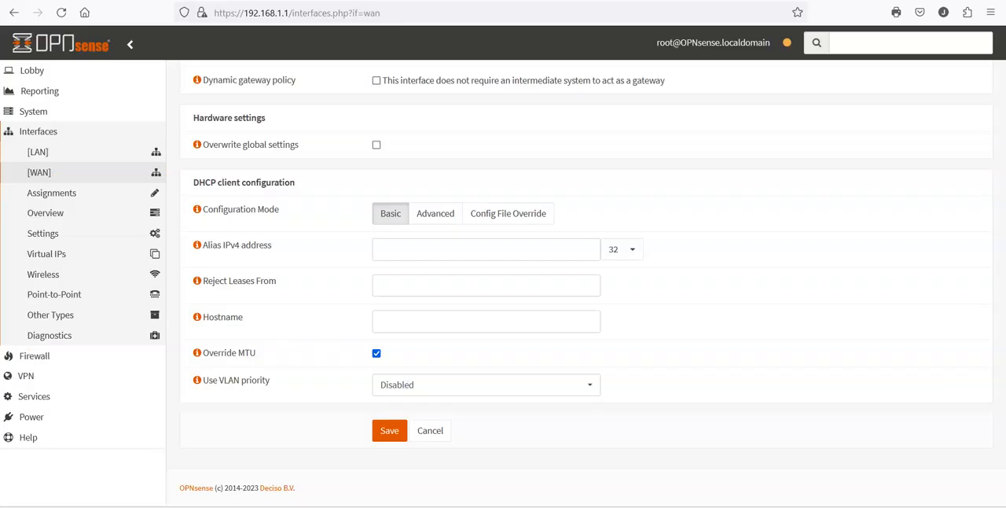
- Return to the OPNsense dashboard and examine the service states, gateway status and the LAN and WAN interface addresses
{"action": "left_click", "coordinate": [30, 73]}
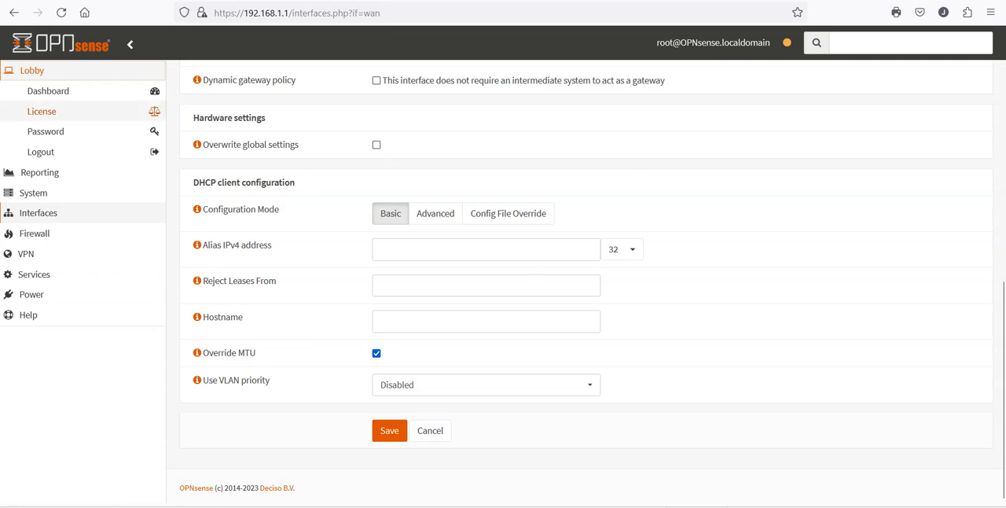
{"action": "left_click", "coordinate": [48, 98]}
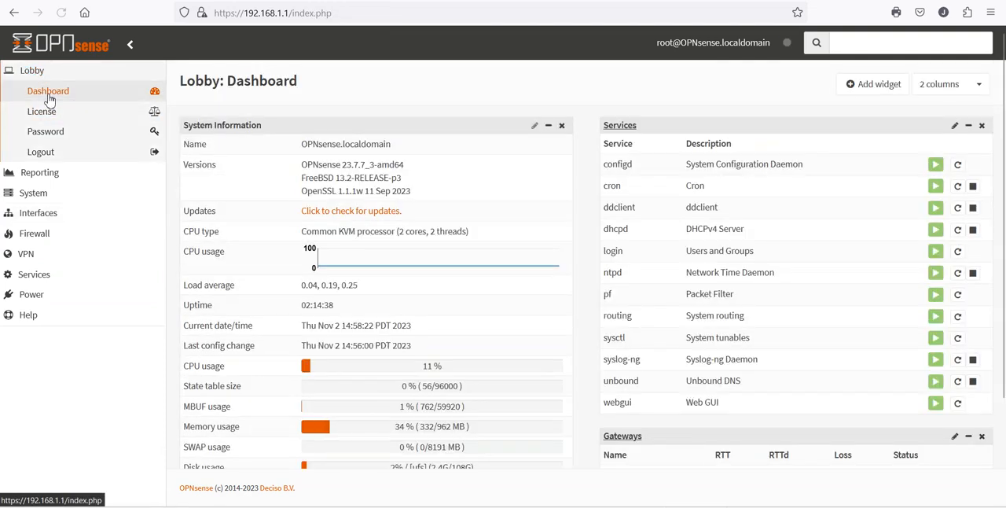
{"action": "scroll", "coordinate": [431, 336], "scroll_direction": "down", "scroll_amount": 2}
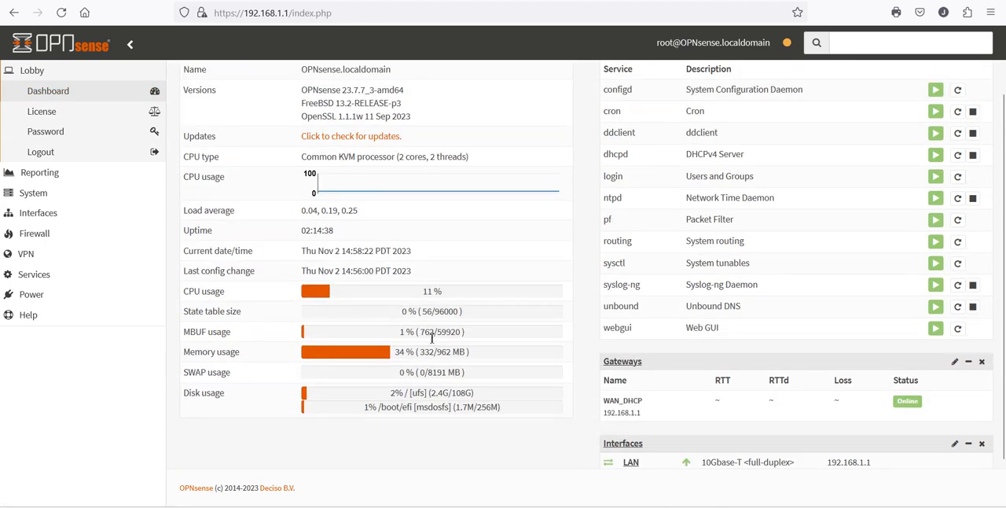
{"action": "scroll", "coordinate": [431, 337], "scroll_direction": "down", "scroll_amount": 1}
{"action": "scroll", "coordinate": [432, 343], "scroll_direction": "up", "scroll_amount": 3}
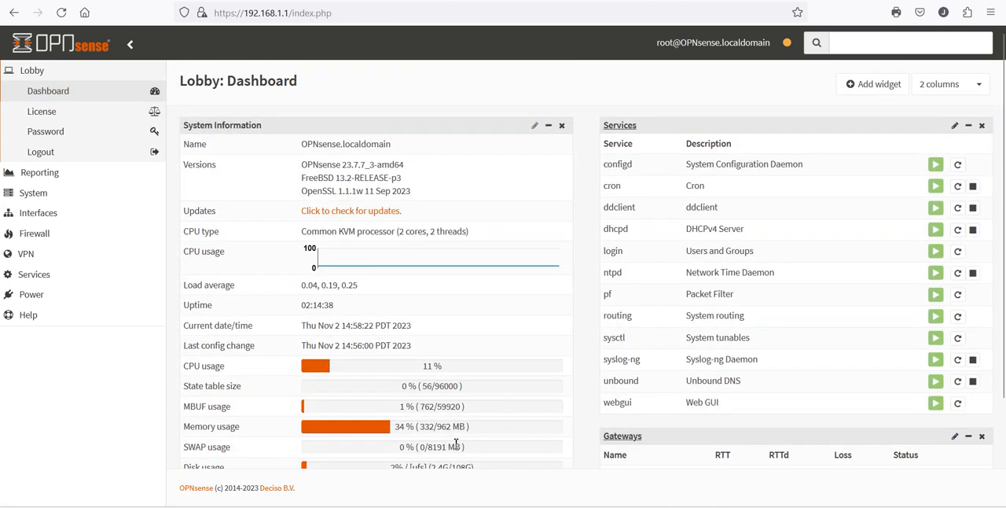
{"action": "scroll", "coordinate": [508, 370], "scroll_direction": "down", "scroll_amount": 3}
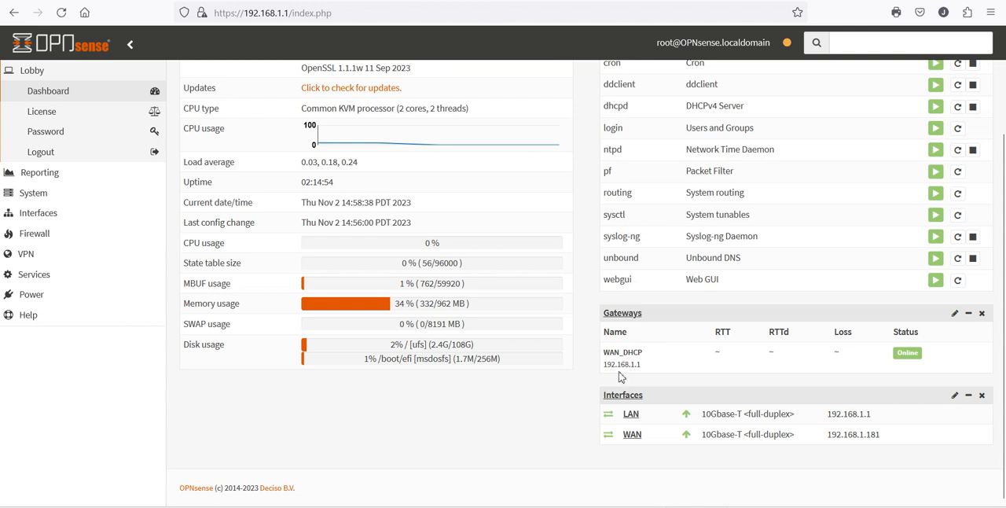
{"action": "scroll", "coordinate": [621, 376], "scroll_direction": "up", "scroll_amount": 3}
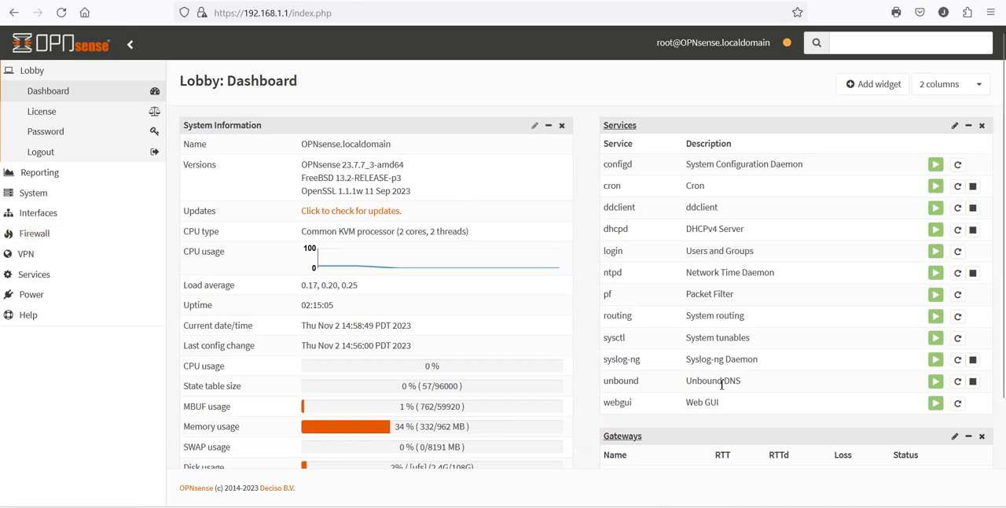
{"action": "scroll", "coordinate": [722, 385], "scroll_direction": "down", "scroll_amount": 3}
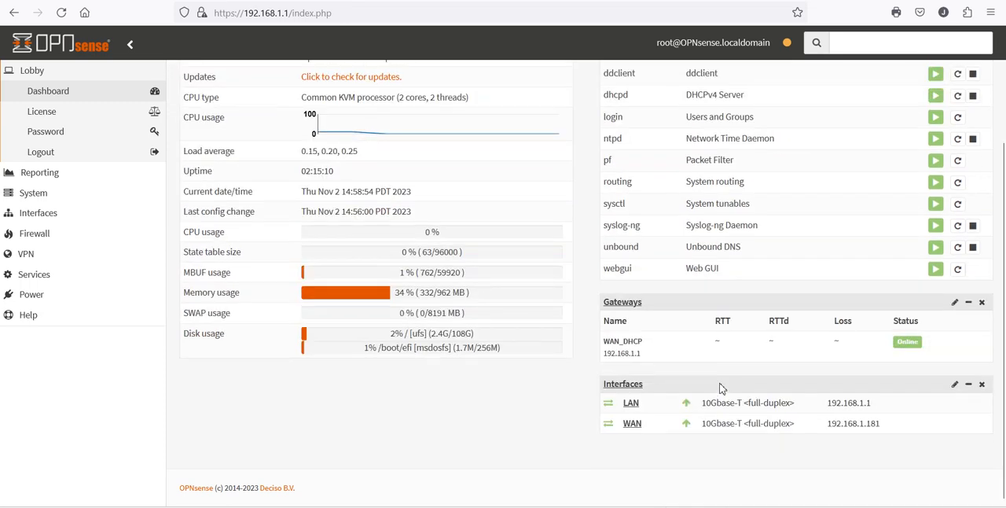
{"action": "scroll", "coordinate": [721, 387], "scroll_direction": "up", "scroll_amount": 3}
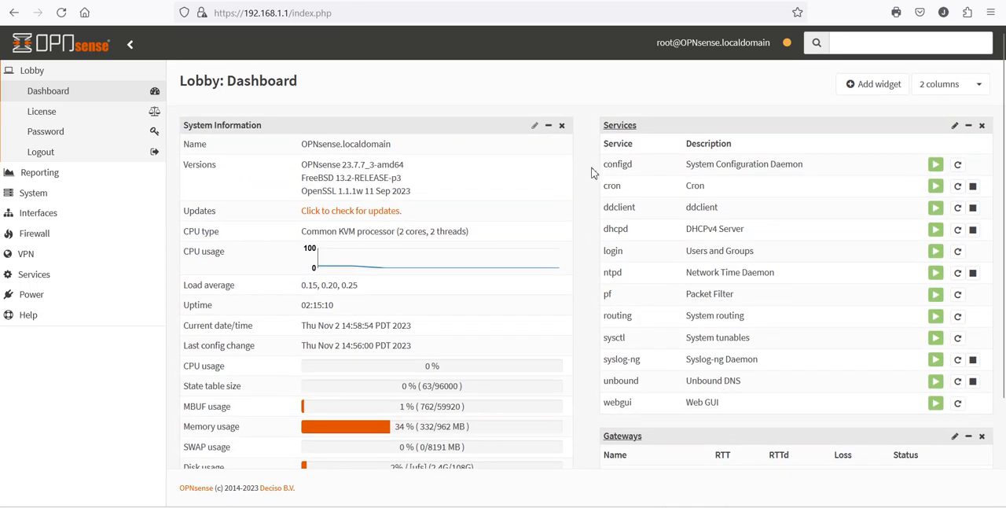
{"action": "scroll", "coordinate": [594, 173], "scroll_direction": "down", "scroll_amount": 3}
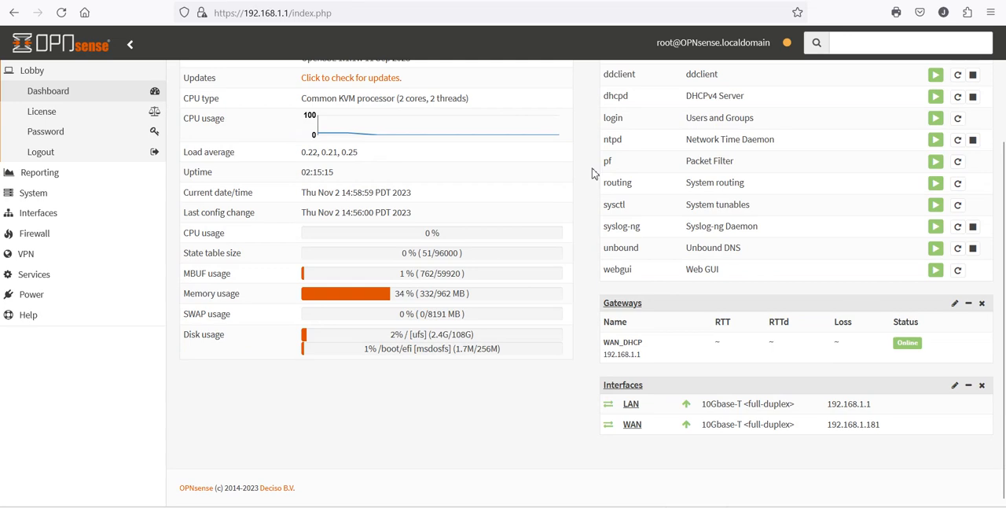
{"action": "scroll", "coordinate": [594, 173], "scroll_direction": "up", "scroll_amount": 3}
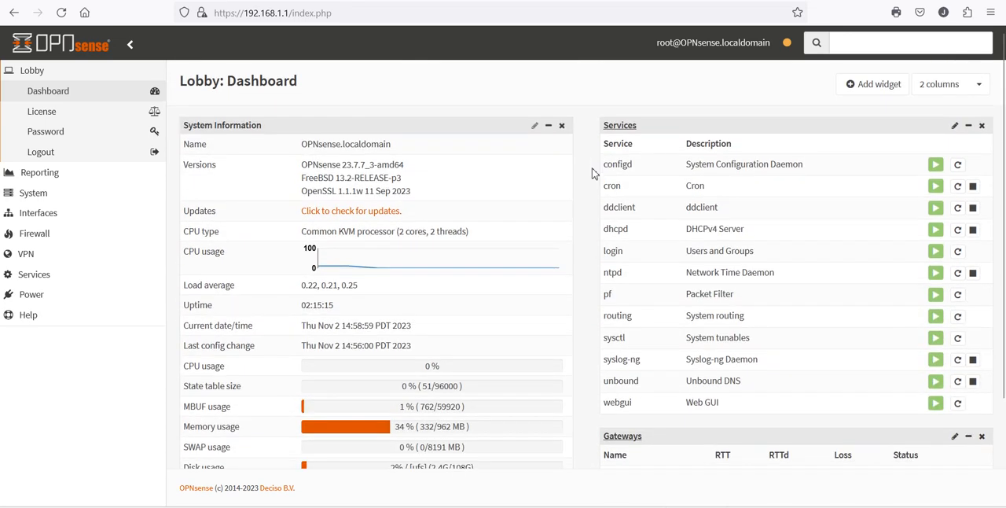
{"action": "scroll", "coordinate": [593, 173], "scroll_direction": "down", "scroll_amount": 3}
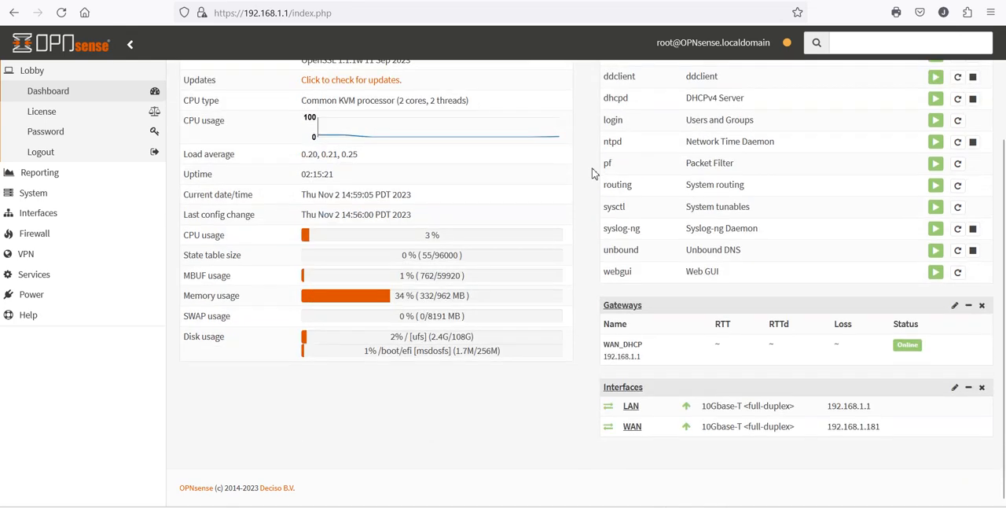
{"action": "scroll", "coordinate": [594, 173], "scroll_direction": "up", "scroll_amount": 3}
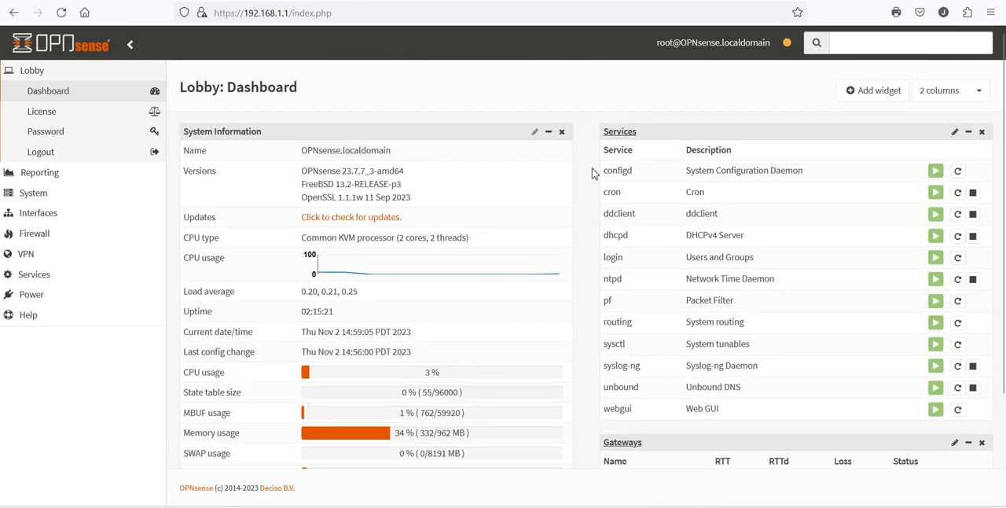
{"action": "scroll", "coordinate": [594, 173], "scroll_direction": "down", "scroll_amount": 1}
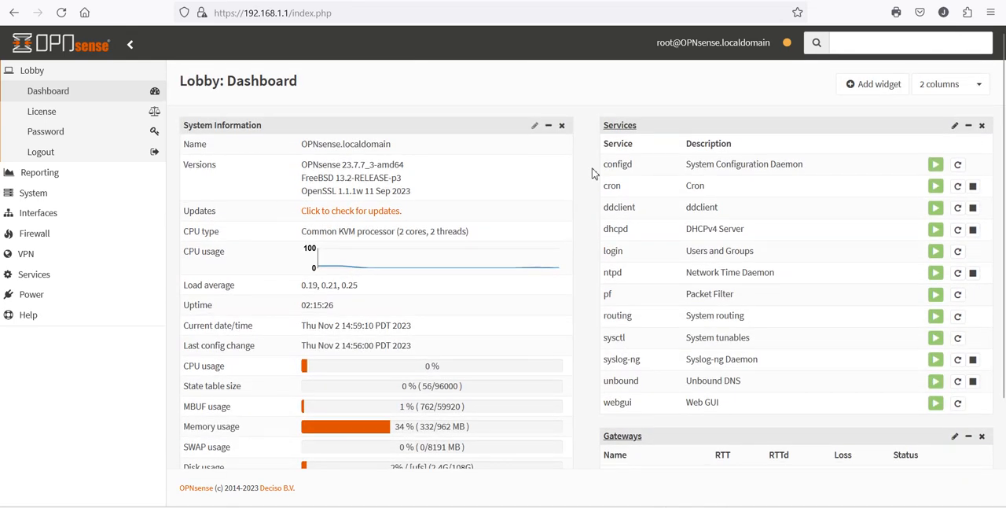